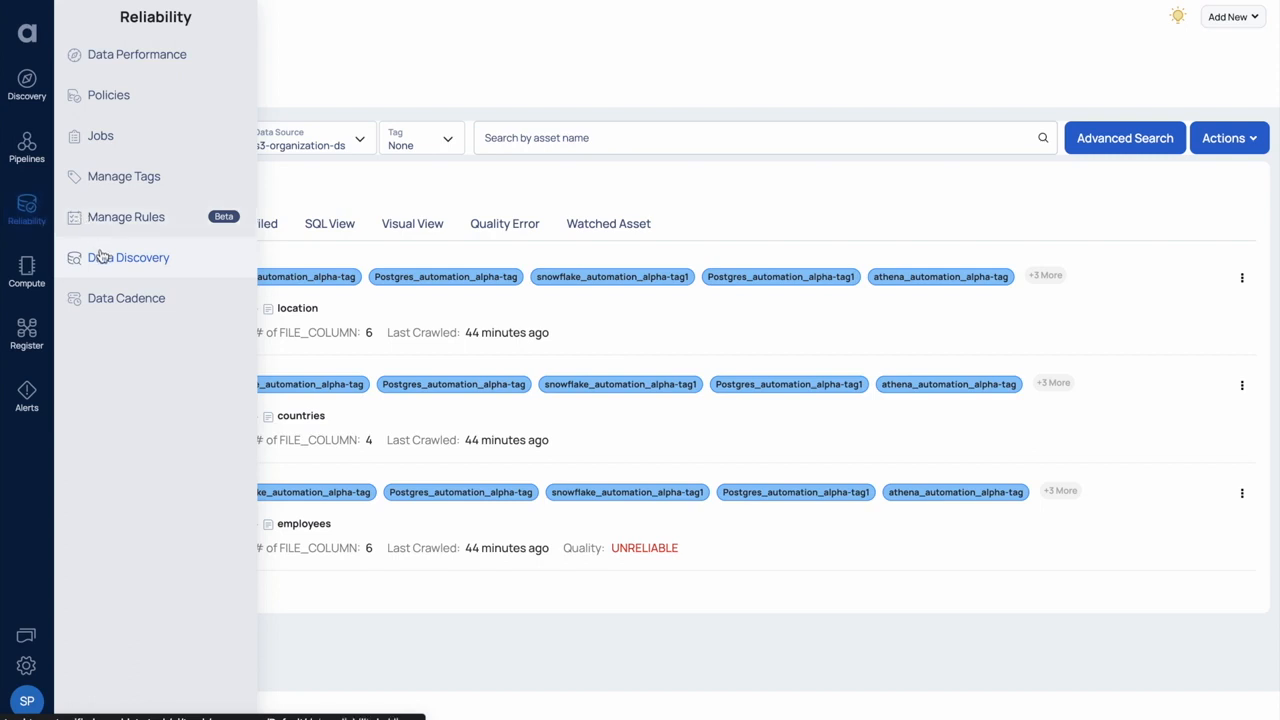
Open the employees asset of s3-organization-ds in Data Discovery and bring up its available actions
{"action": "left_click", "coordinate": [100, 257]}
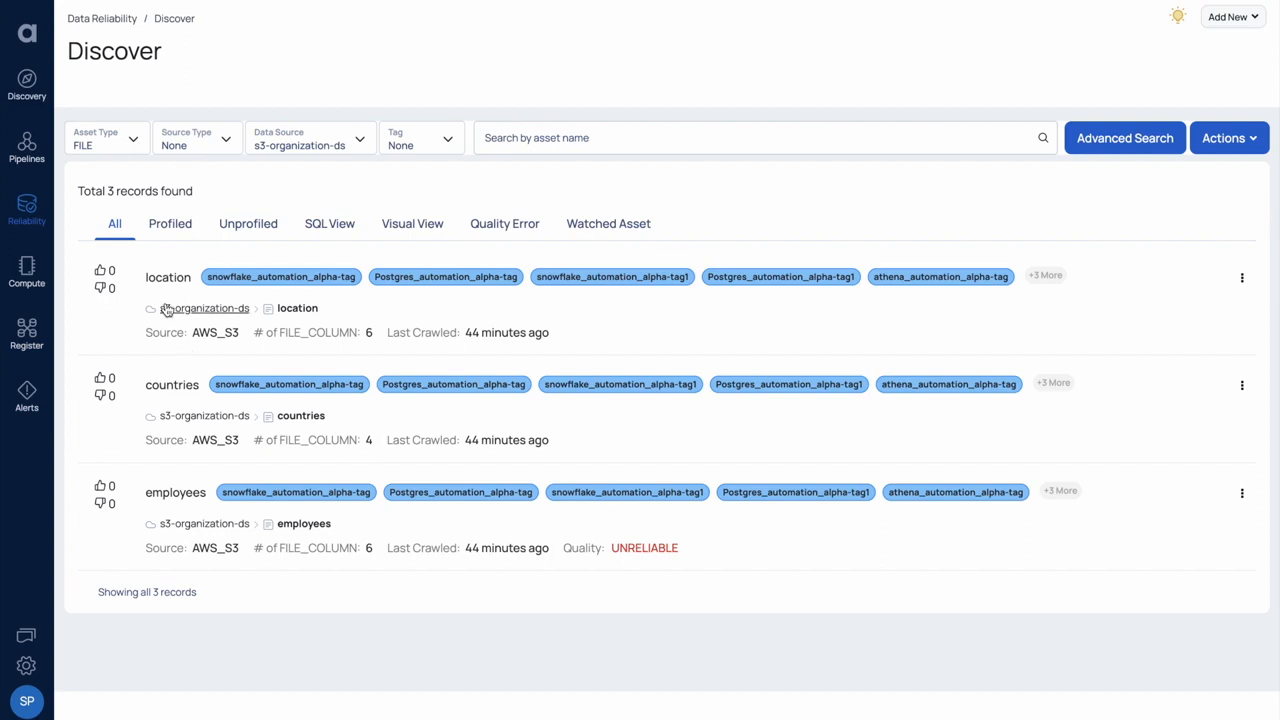
{"action": "left_click", "coordinate": [179, 496]}
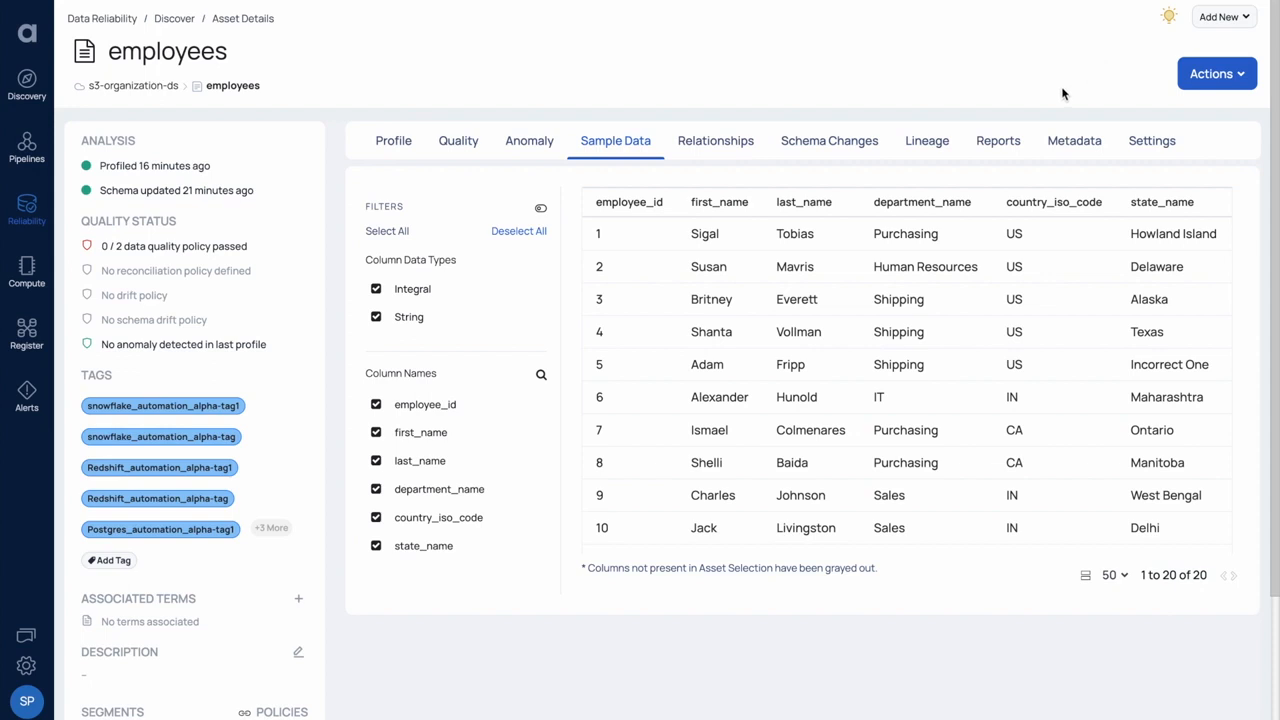
{"action": "left_click", "coordinate": [1225, 76]}
{"action": "mouse_move", "coordinate": [1189, 134]}
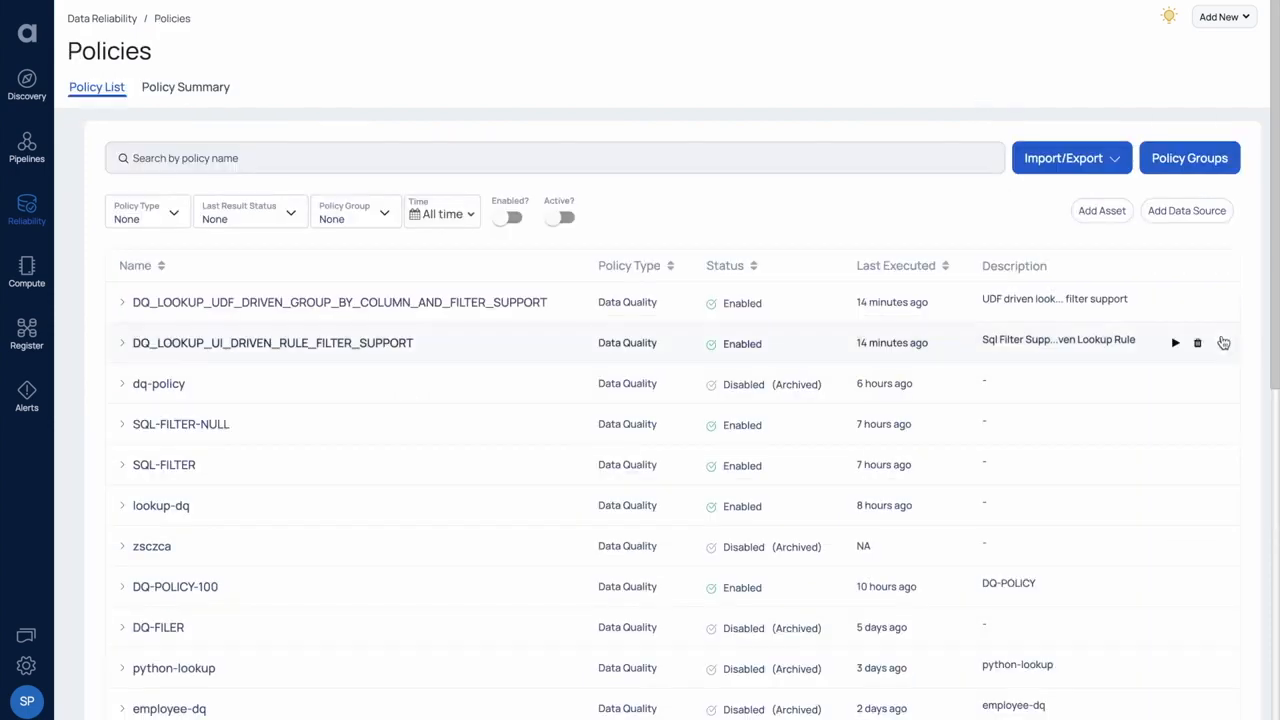
Open the DQ_LOOKUP_UI_DRIVEN_RULE_FILTER_SUPPORT policy for editing and go to its Look Up rule definition
{"action": "left_click", "coordinate": [1221, 342]}
{"action": "left_click", "coordinate": [1146, 393]}
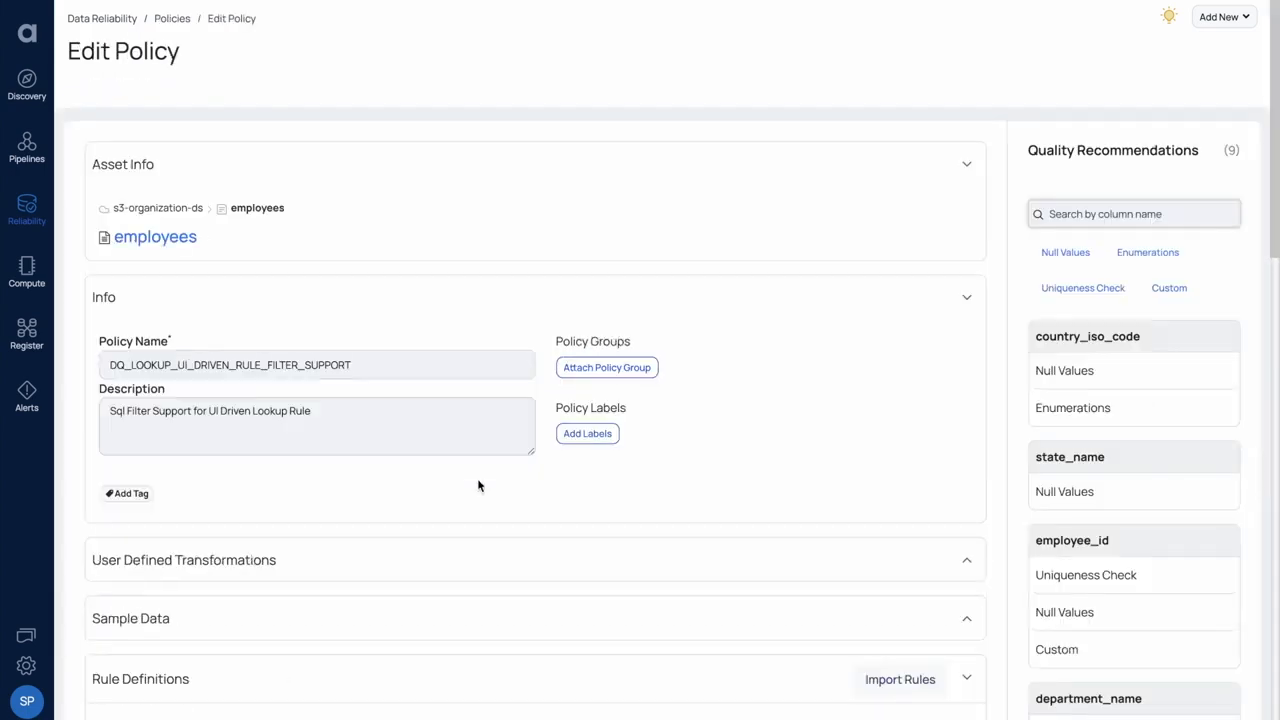
{"action": "scroll", "coordinate": [477, 478], "scroll_direction": "down", "scroll_amount": 7}
{"action": "scroll", "coordinate": [477, 485], "scroll_direction": "down", "scroll_amount": 1}
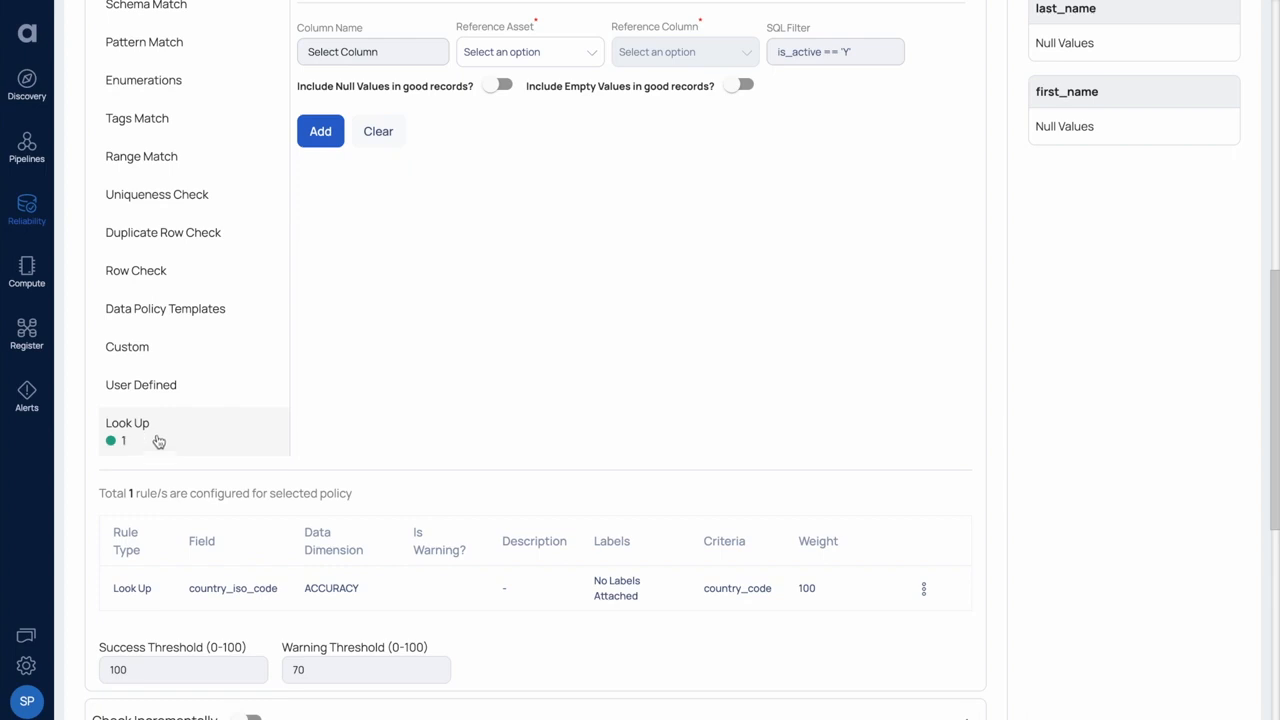
{"action": "scroll", "coordinate": [284, 397], "scroll_direction": "up", "scroll_amount": 1}
{"action": "scroll", "coordinate": [284, 397], "scroll_direction": "up", "scroll_amount": 2}
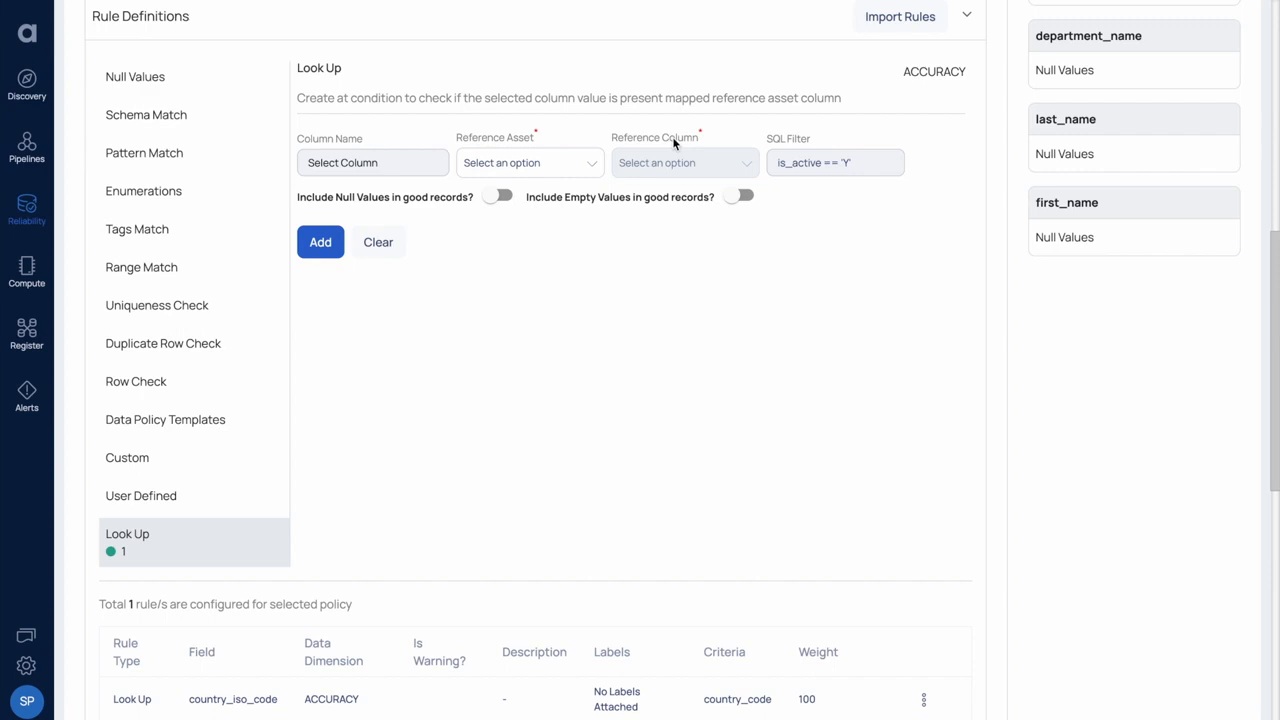
Set the Look Up rule to compare country_iso_code with reference column country_code of the s3-organization-ds countries asset
{"action": "left_click", "coordinate": [380, 158]}
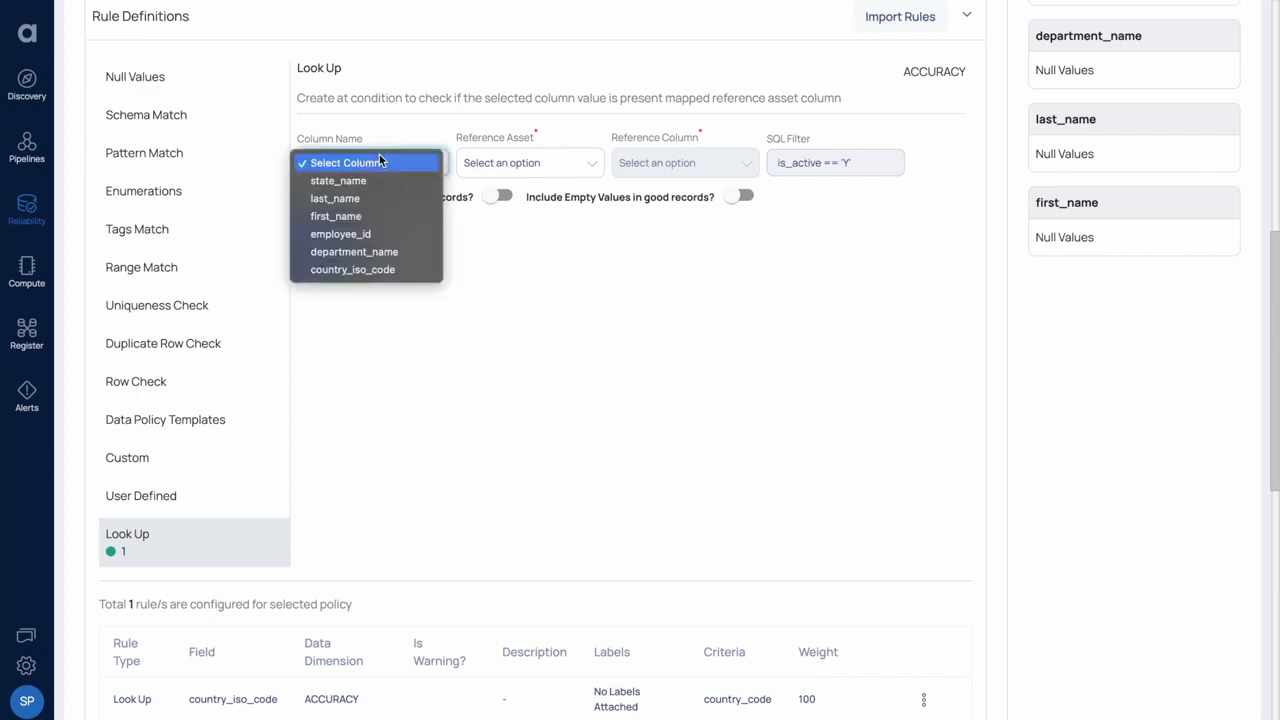
{"action": "left_click", "coordinate": [372, 270]}
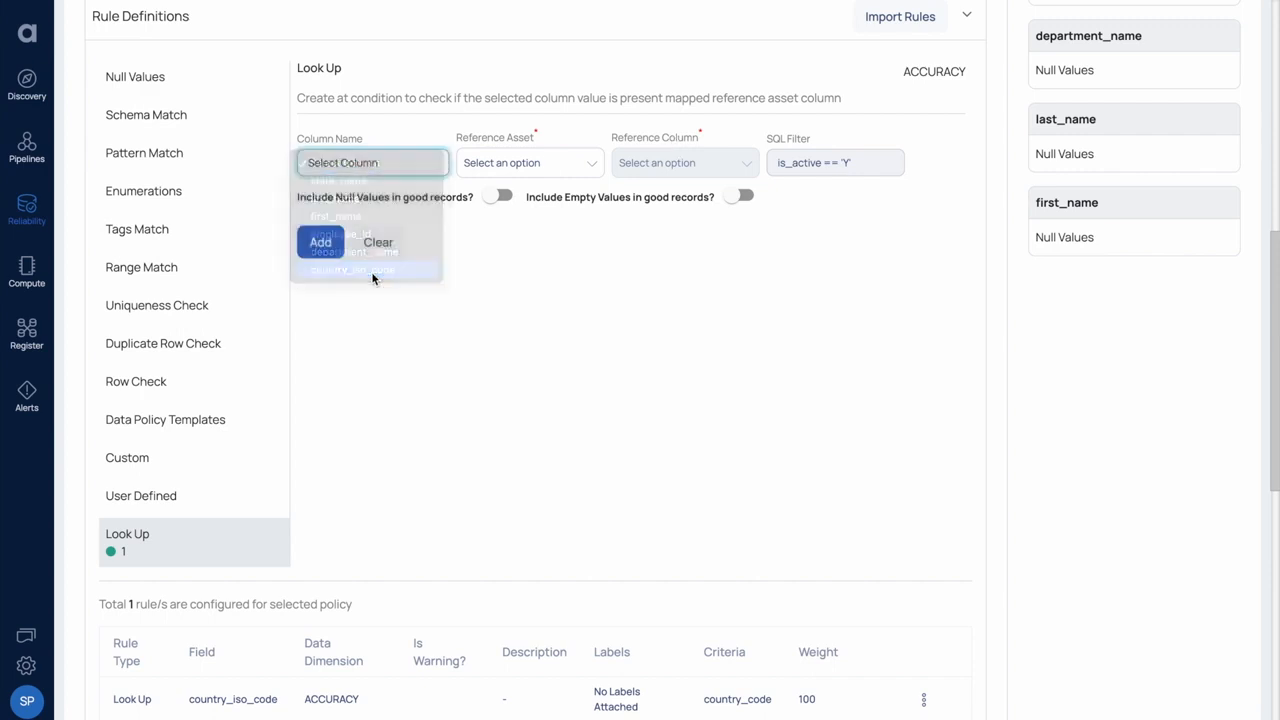
{"action": "left_click", "coordinate": [480, 164]}
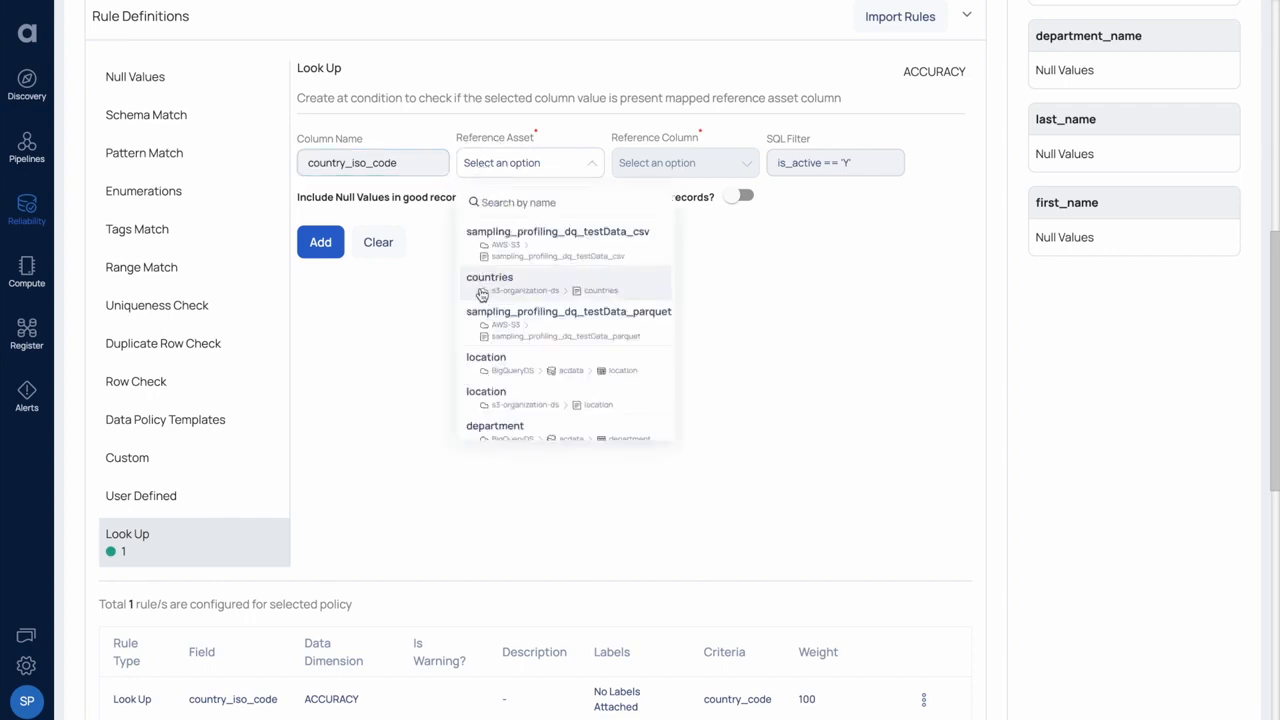
{"action": "left_click", "coordinate": [485, 292]}
{"action": "left_click", "coordinate": [660, 163]}
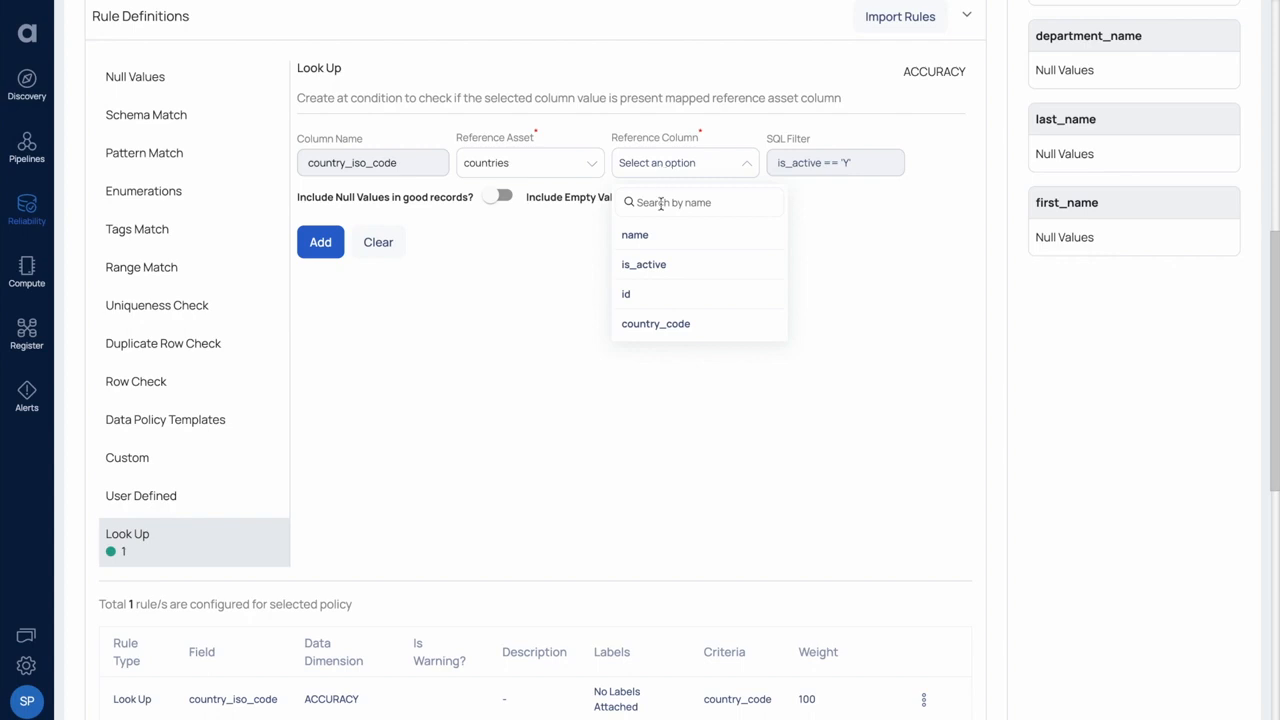
{"action": "left_click", "coordinate": [647, 324]}
Enter a SQL filter on is_active for the Look Up rule
{"action": "left_click", "coordinate": [793, 164]}
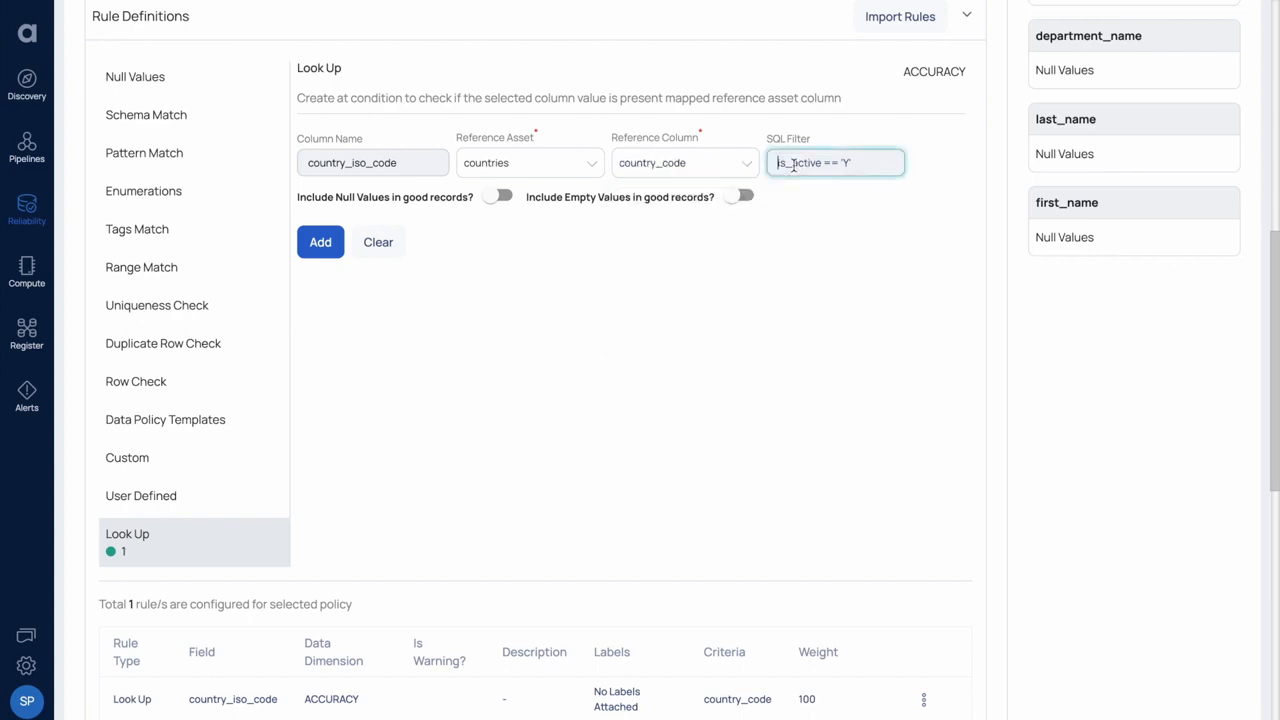
{"action": "type", "text": "is_"}
{"action": "key", "text": "BackSpace"}
{"action": "type", "text": "i"}
{"action": "type", "text": "act"}
{"action": "type", "text": "tive"}
{"action": "triple_click", "coordinate": [832, 163]}
{"action": "left_click", "coordinate": [868, 162]}
Examine the policy's configured lookup rule, the latest execution's country_iso_code result and its data violation rows
{"action": "scroll", "coordinate": [343, 365], "scroll_direction": "down", "scroll_amount": 3}
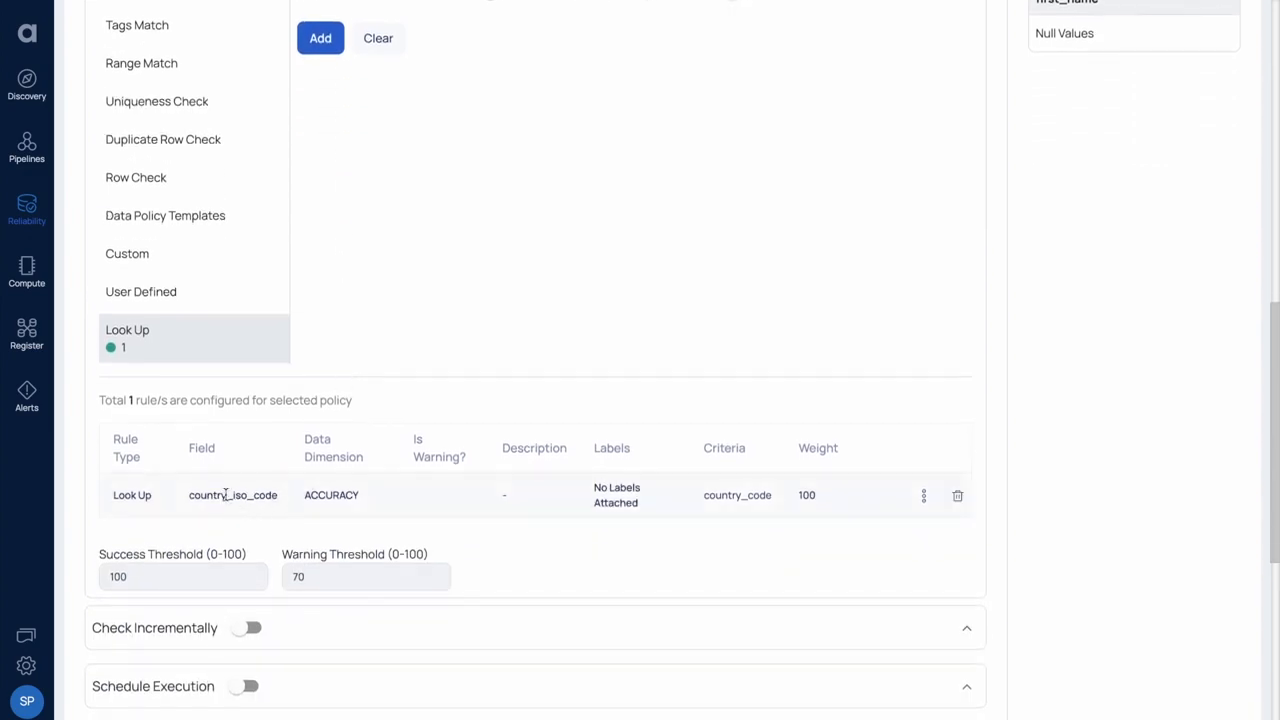
{"action": "scroll", "coordinate": [345, 497], "scroll_direction": "down", "scroll_amount": 6}
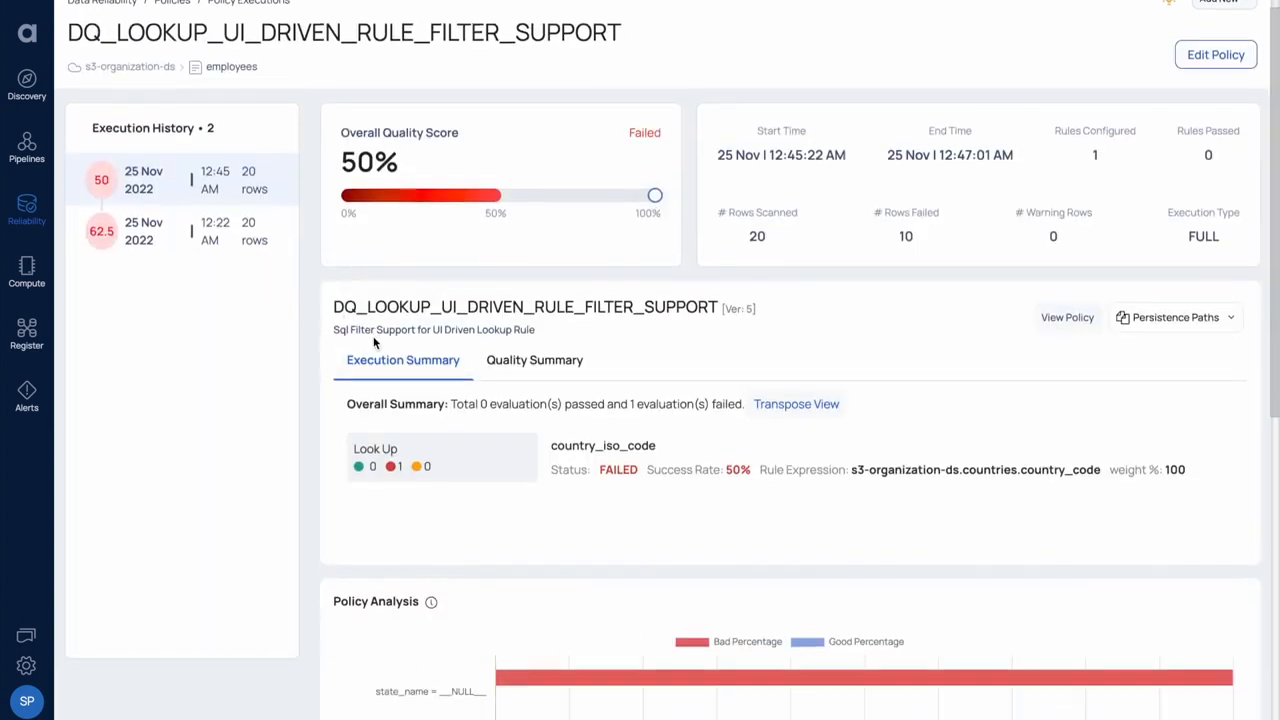
{"action": "scroll", "coordinate": [374, 343], "scroll_direction": "down", "scroll_amount": 1}
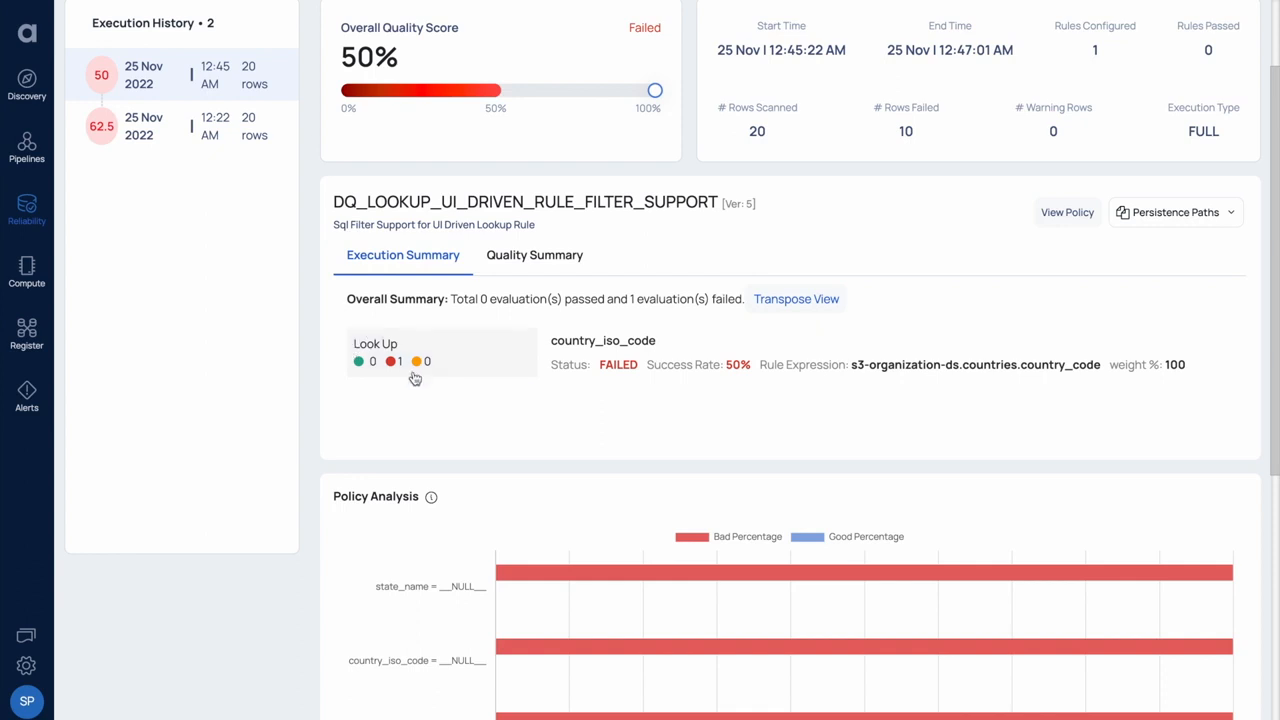
{"action": "scroll", "coordinate": [415, 378], "scroll_direction": "down", "scroll_amount": 1}
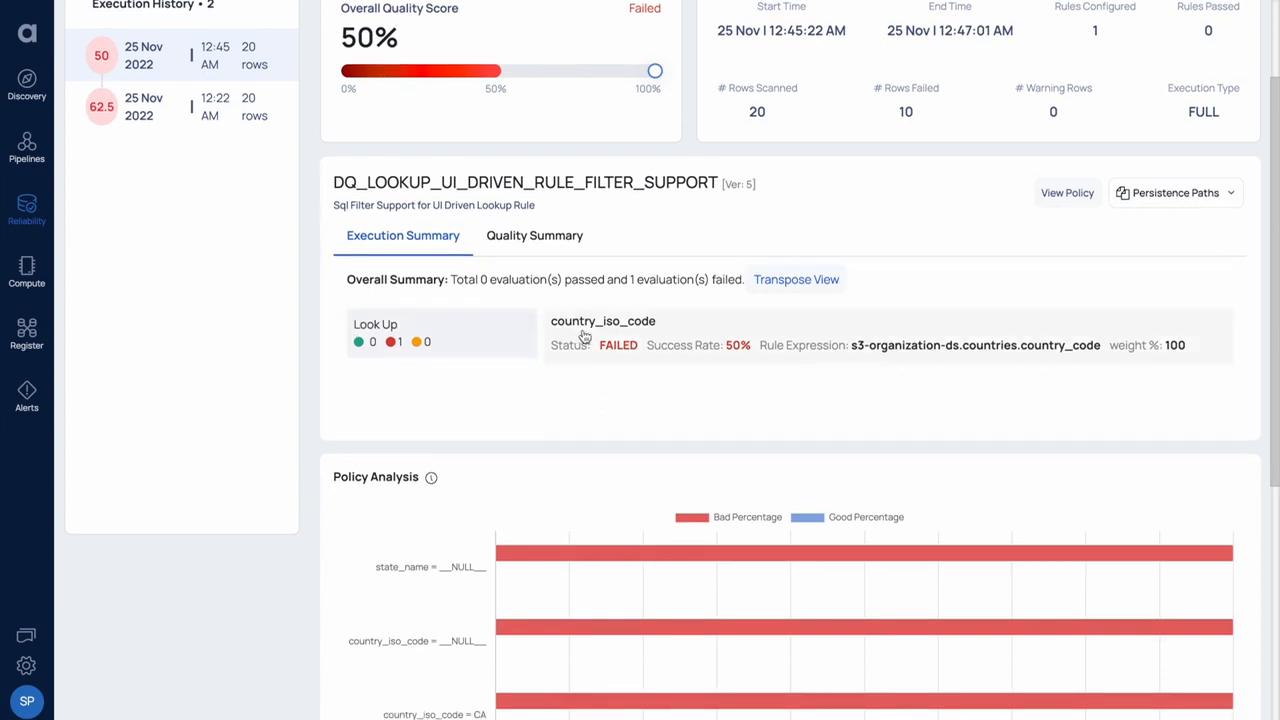
{"action": "scroll", "coordinate": [605, 330], "scroll_direction": "down", "scroll_amount": 1}
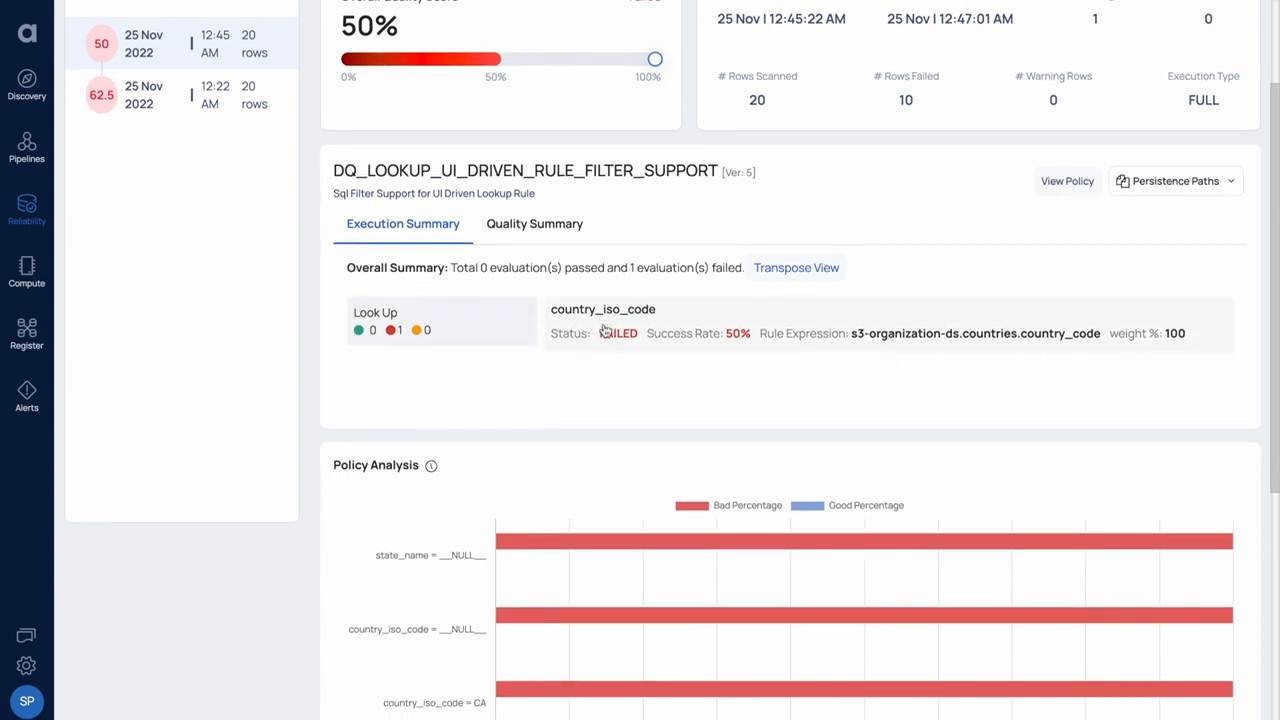
{"action": "left_click", "coordinate": [643, 328]}
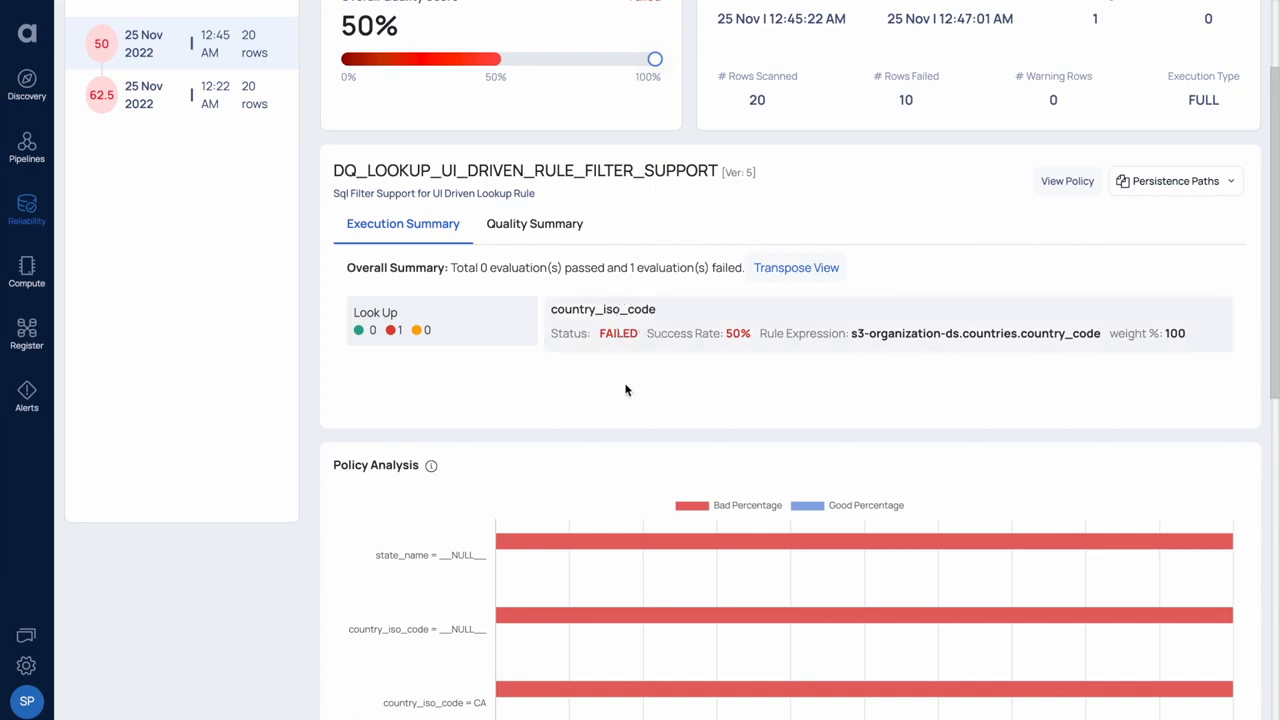
{"action": "scroll", "coordinate": [626, 390], "scroll_direction": "down", "scroll_amount": 6}
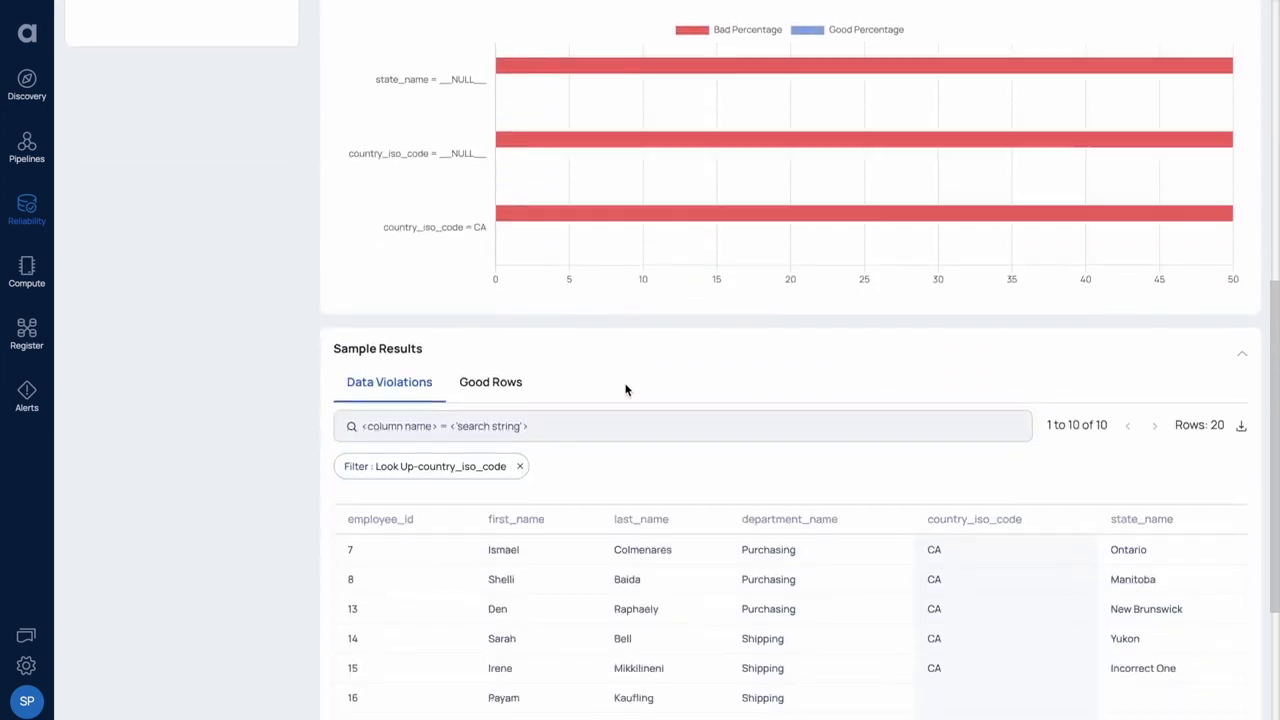
{"action": "scroll", "coordinate": [626, 390], "scroll_direction": "down", "scroll_amount": 1}
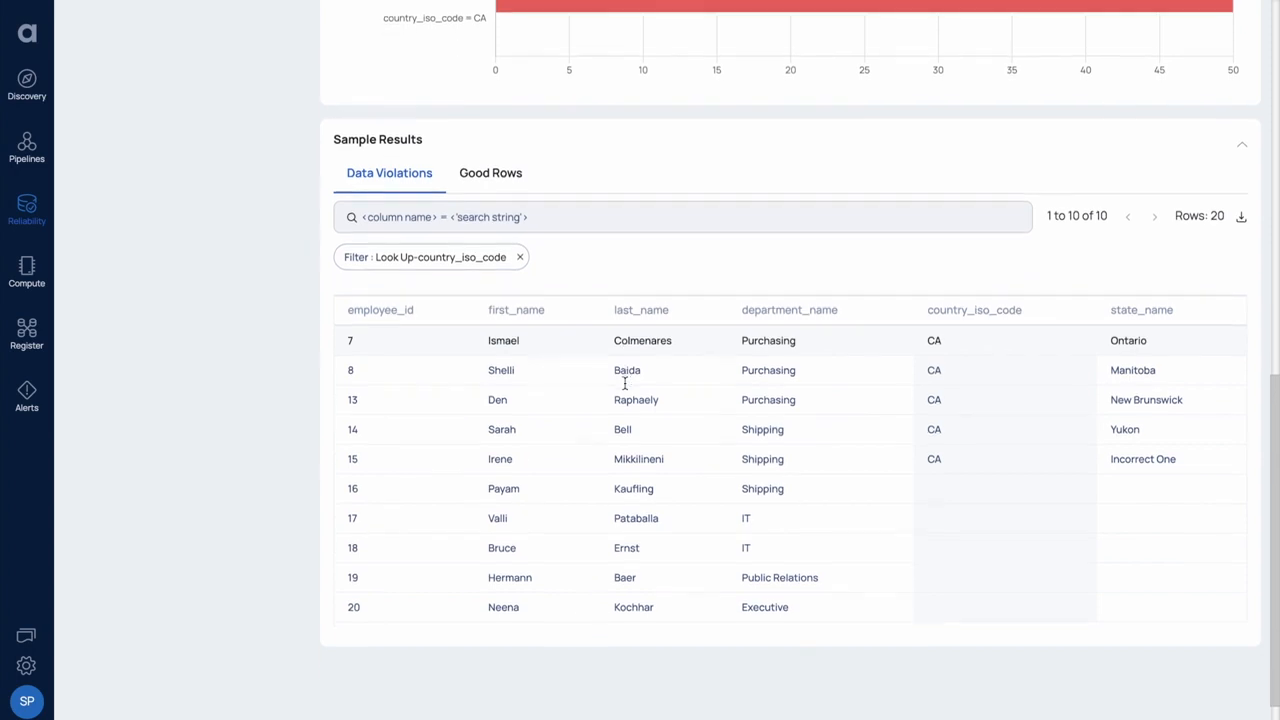
{"action": "scroll", "coordinate": [925, 360], "scroll_direction": "down", "scroll_amount": 1}
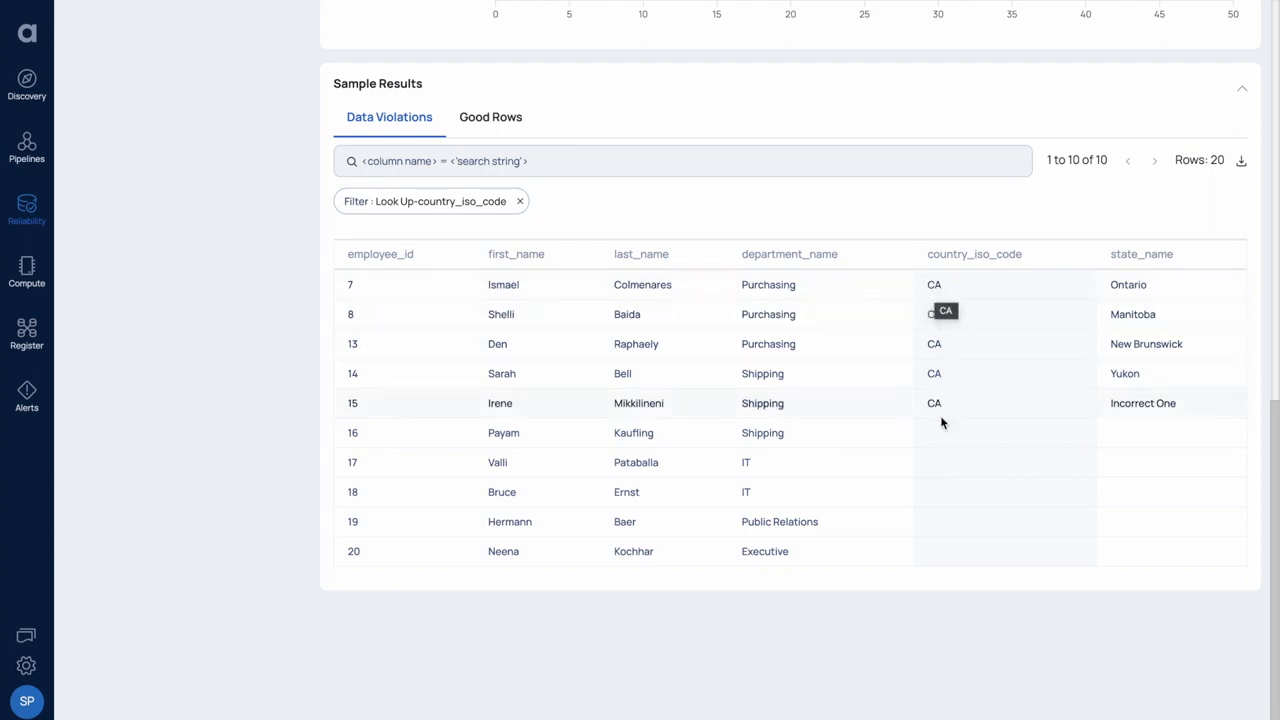
{"action": "scroll", "coordinate": [943, 420], "scroll_direction": "up", "scroll_amount": 10}
{"action": "scroll", "coordinate": [948, 469], "scroll_direction": "up", "scroll_amount": 1}
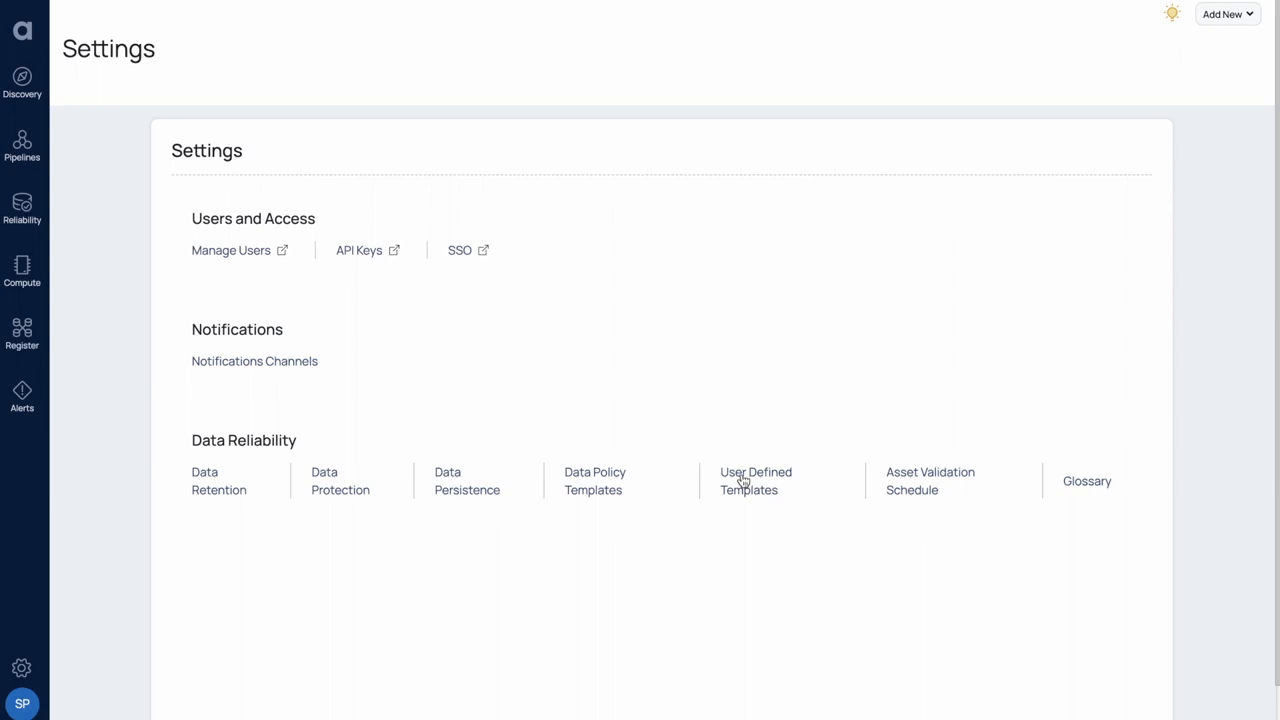
Start a new Validation UDF among the User Defined Templates
{"action": "left_click", "coordinate": [743, 481]}
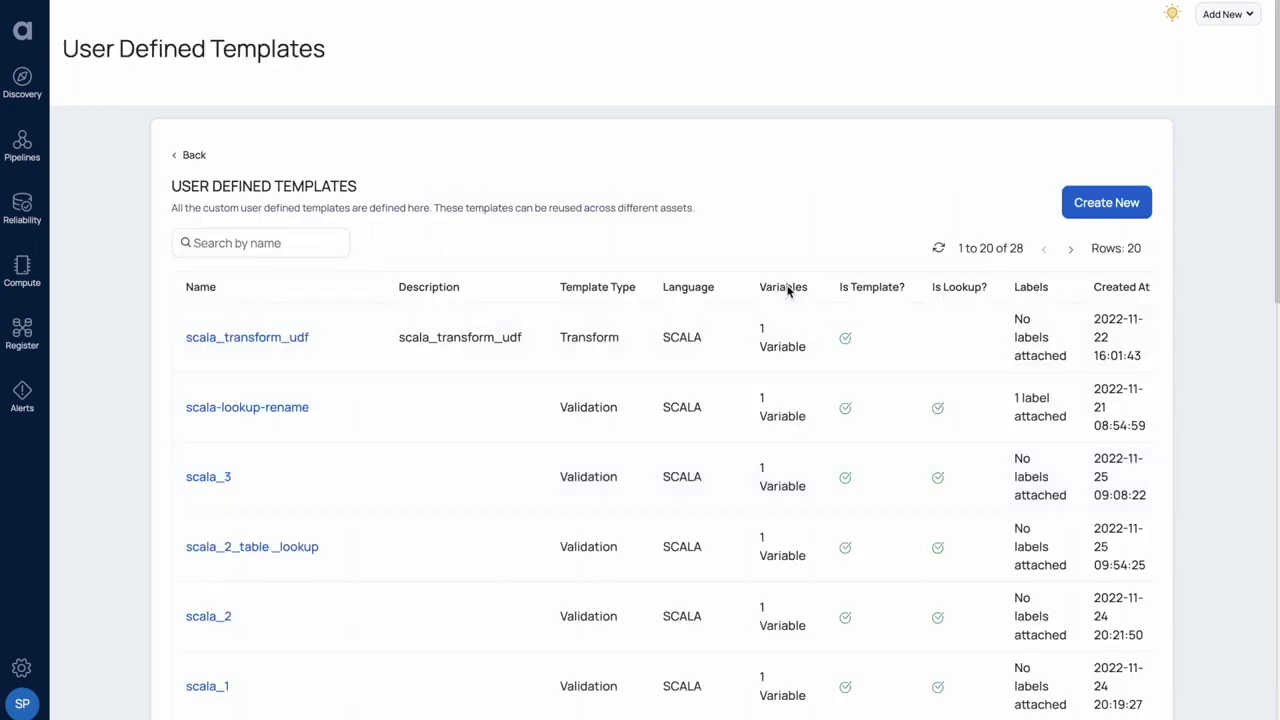
{"action": "left_click", "coordinate": [1108, 205]}
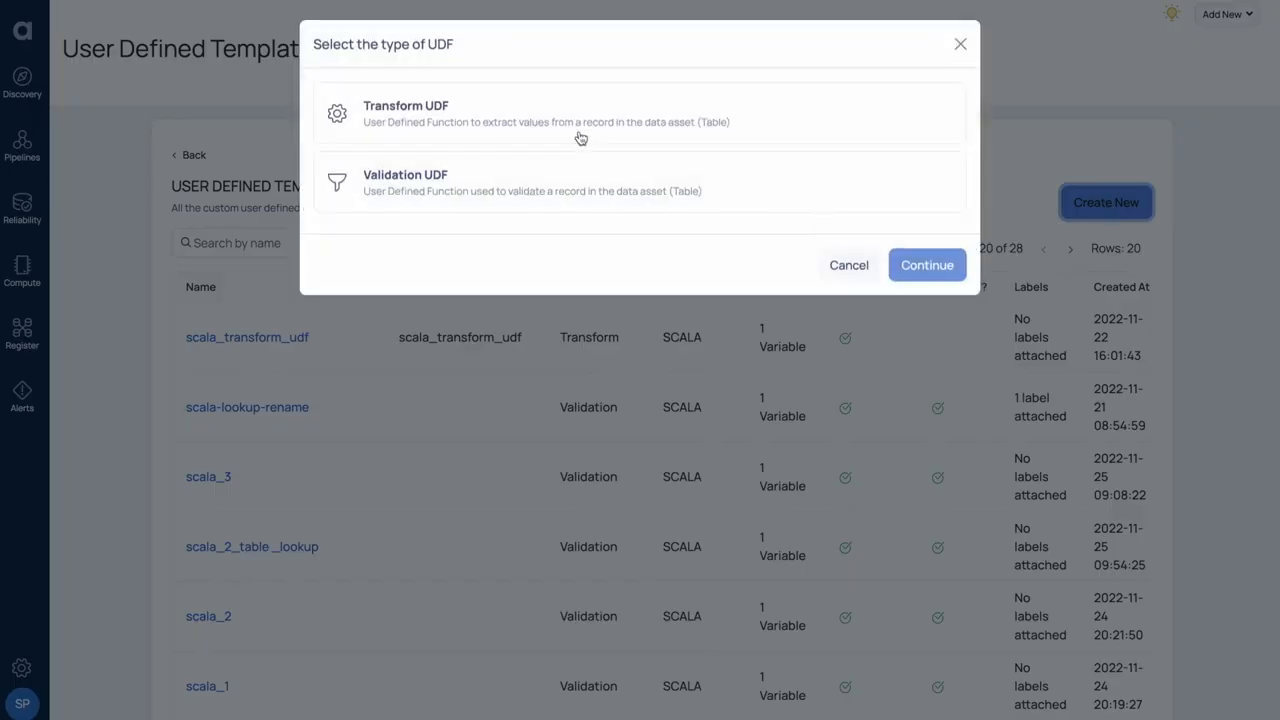
{"action": "left_click", "coordinate": [562, 190]}
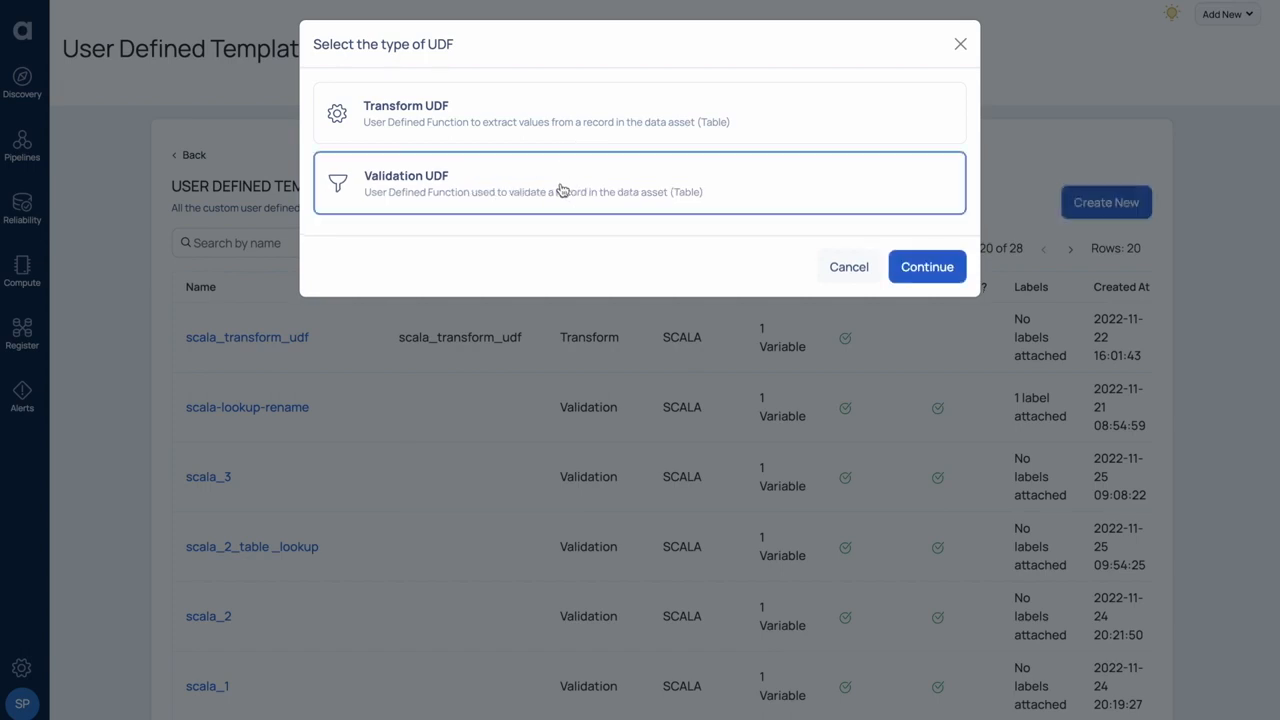
{"action": "left_click", "coordinate": [905, 266]}
Name the template lookup_with_grouped_column_and_filter_support_demo, set its language to Scala and enable Lookup Type
{"action": "left_click", "coordinate": [328, 234]}
{"action": "type", "text": "lo"}
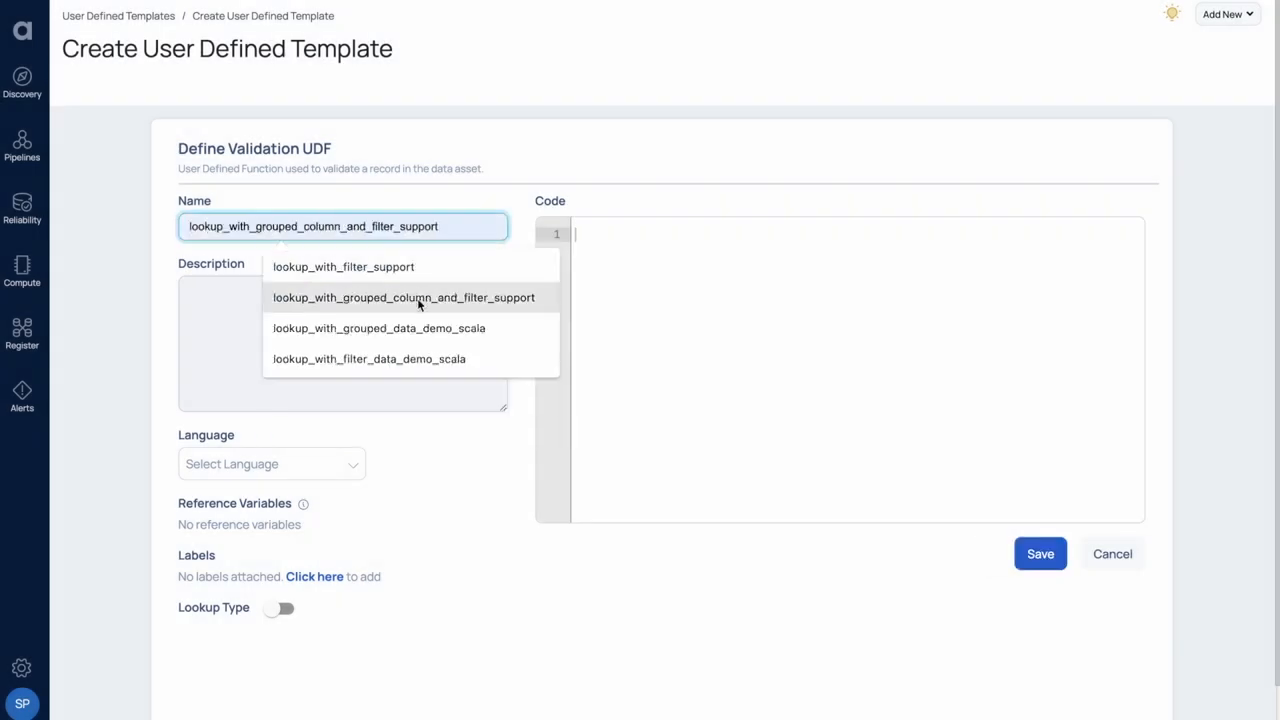
{"action": "left_click", "coordinate": [424, 299]}
{"action": "type", "text": "_demo"}
{"action": "left_click", "coordinate": [364, 315]}
{"action": "left_click", "coordinate": [300, 464]}
{"action": "left_click", "coordinate": [254, 589]}
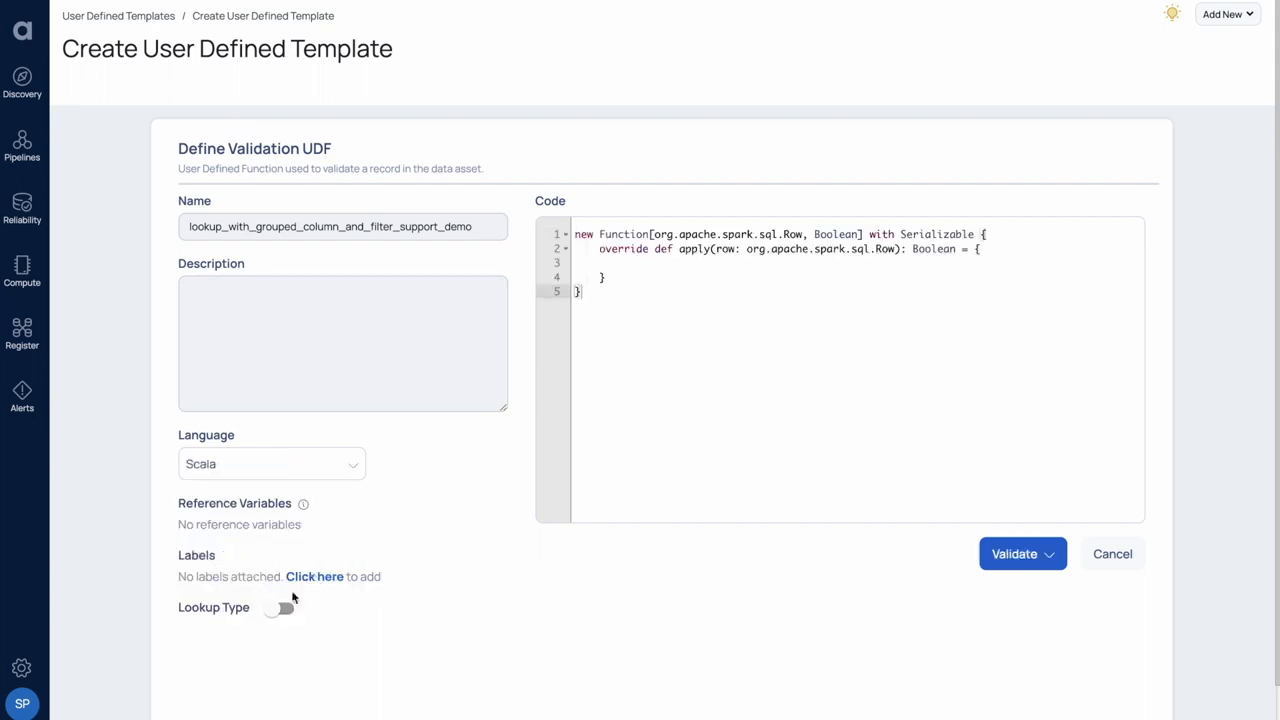
{"action": "left_click", "coordinate": [281, 611]}
Replace the default template code with the copied Scala function that validates country_iso_code and state_name through country_alias and location_alias lookups
{"action": "left_click", "coordinate": [632, 408]}
{"action": "key", "text": "ctrl+a"}
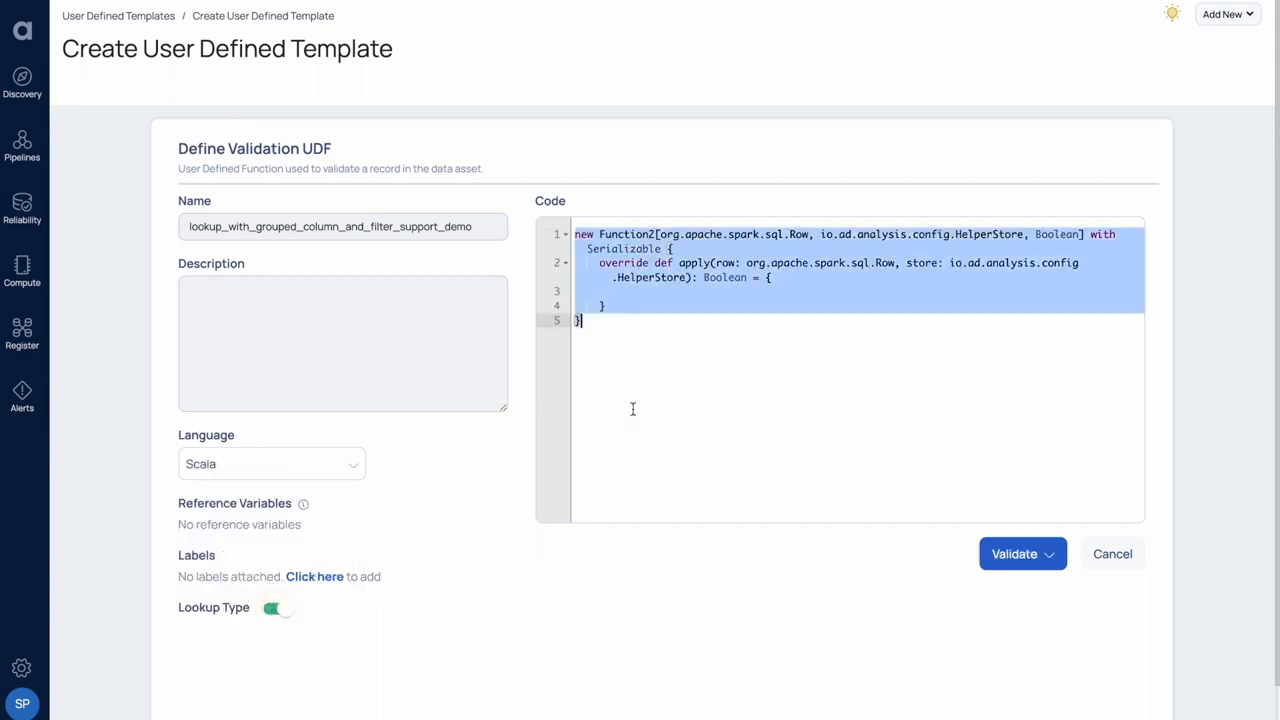
{"action": "key", "text": "ctrl+v"}
Examine the code's record variables, the country_alias lookup, the contains check and the location lookup that fetches states per country
{"action": "scroll", "coordinate": [634, 409], "scroll_direction": "down", "scroll_amount": 1}
{"action": "double_click", "coordinate": [685, 283]}
{"action": "left_click", "coordinate": [685, 297]}
{"action": "double_click", "coordinate": [685, 297]}
{"action": "left_click_drag", "start_coordinate": [638, 284], "coordinate": [636, 313]}
{"action": "double_click", "coordinate": [705, 398]}
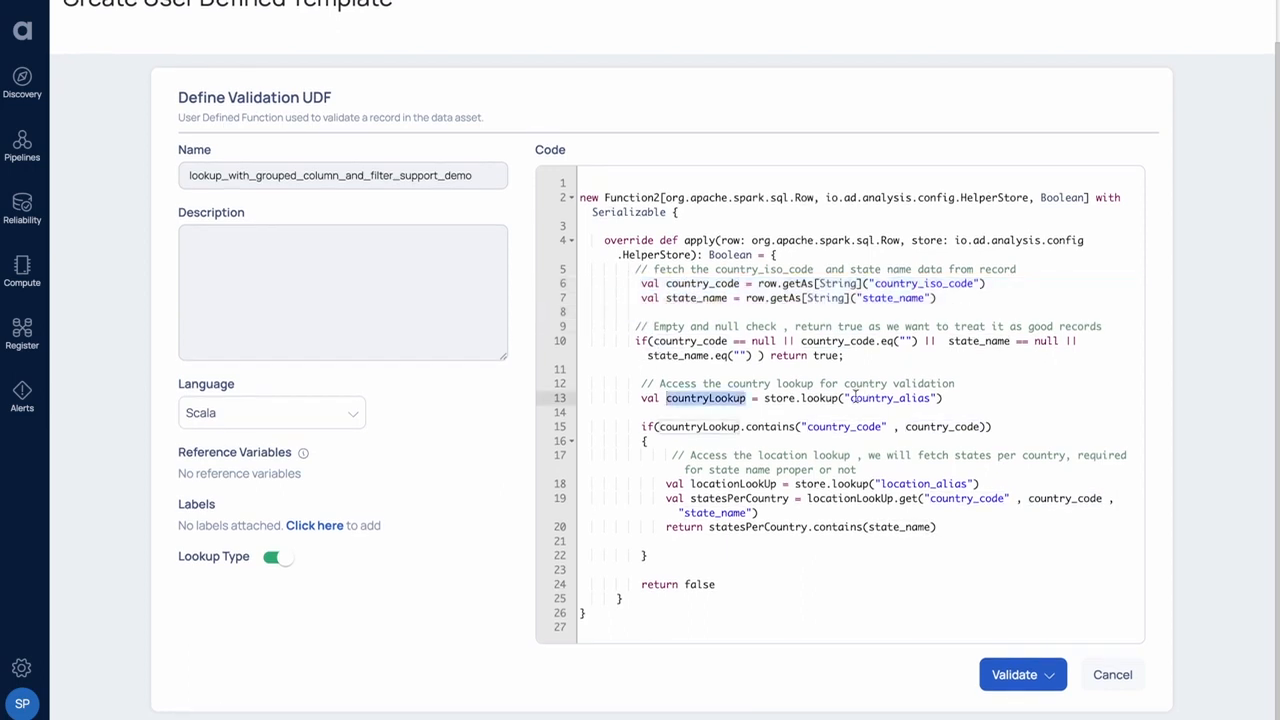
{"action": "double_click", "coordinate": [889, 398]}
{"action": "double_click", "coordinate": [884, 399]}
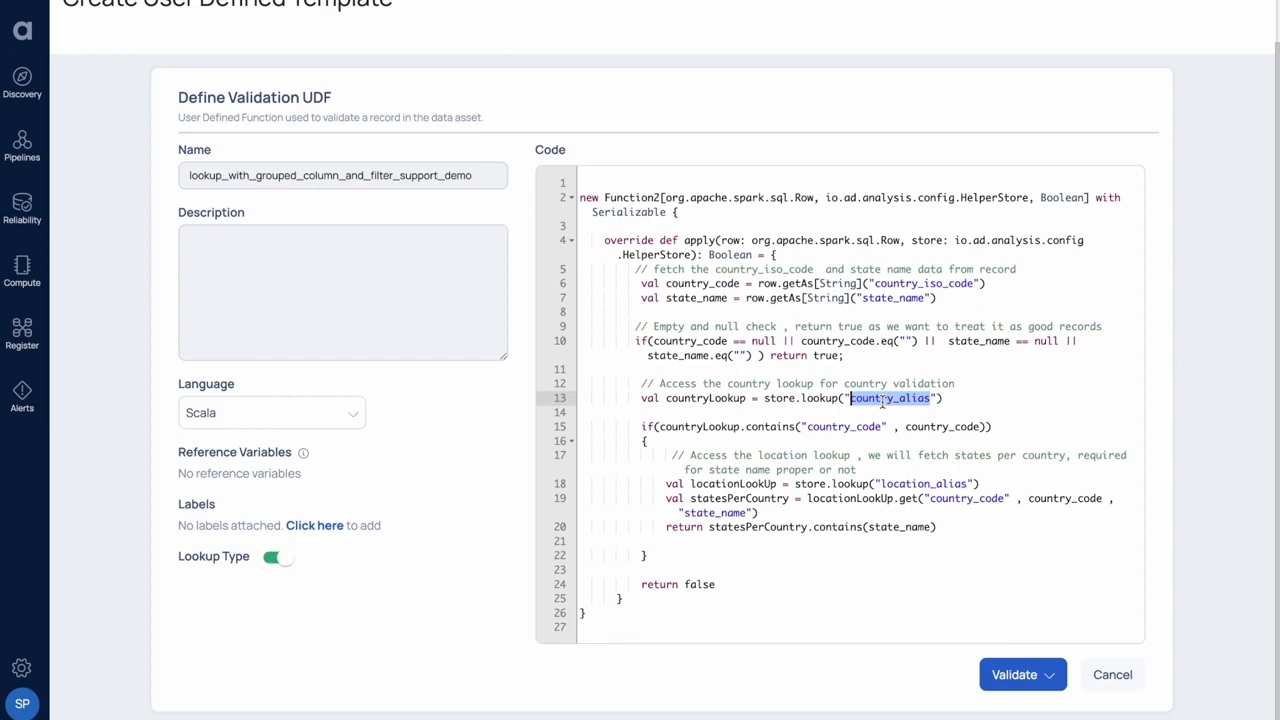
{"action": "left_click", "coordinate": [776, 426]}
{"action": "double_click", "coordinate": [776, 426]}
{"action": "left_click_drag", "start_coordinate": [741, 426], "coordinate": [797, 427]}
{"action": "left_click", "coordinate": [893, 498]}
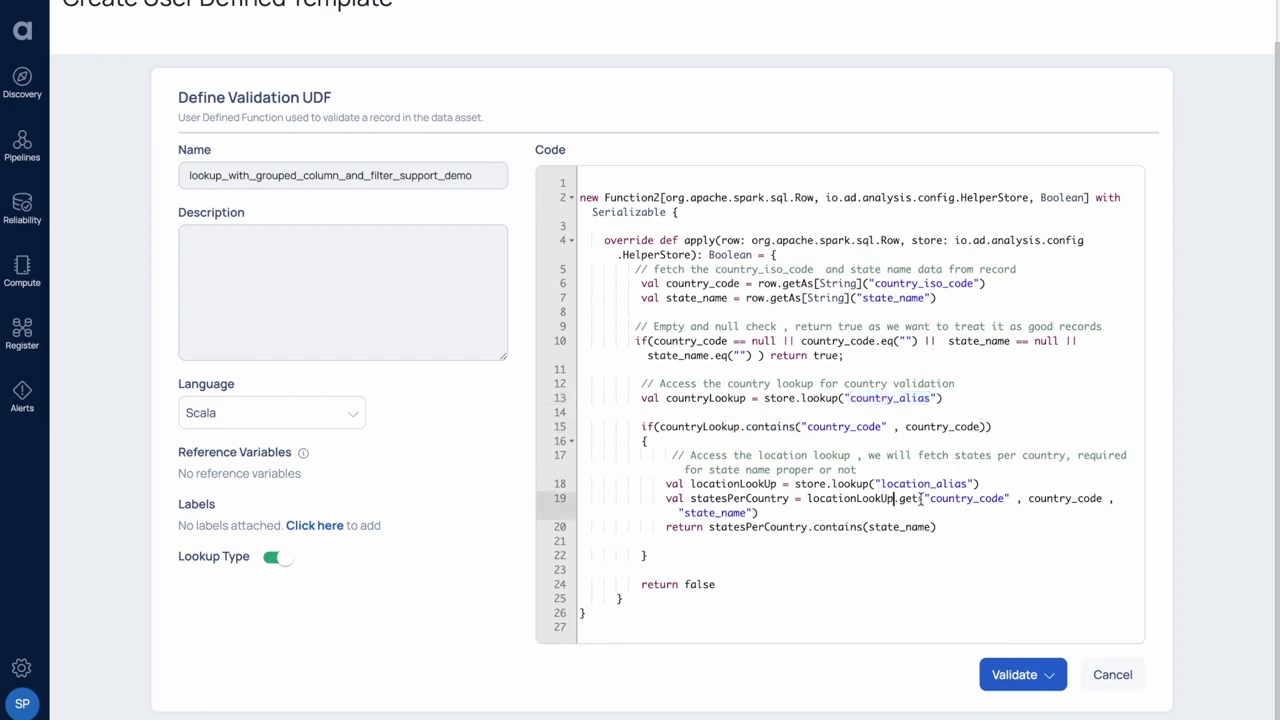
{"action": "left_click", "coordinate": [919, 499], "text": "shift"}
{"action": "double_click", "coordinate": [962, 500]}
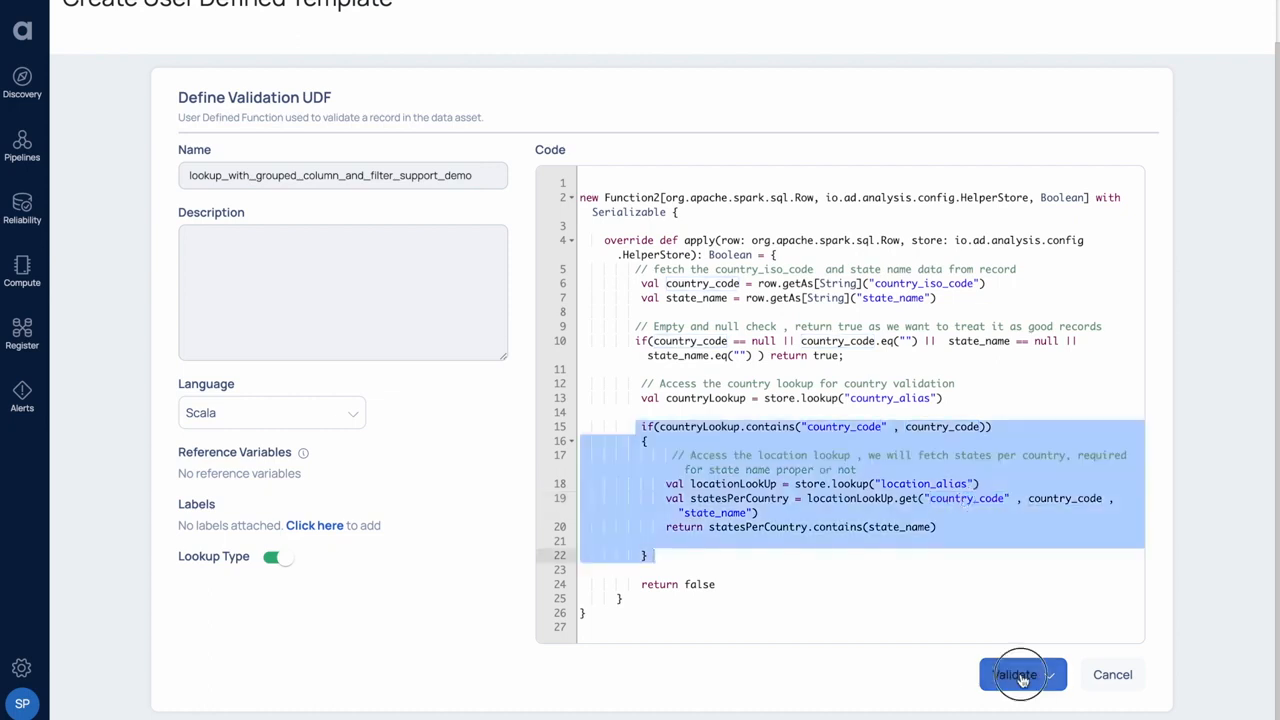
Start validating the template with an asset, selecting employees from s3-organization-ds
{"action": "left_click", "coordinate": [1014, 675]}
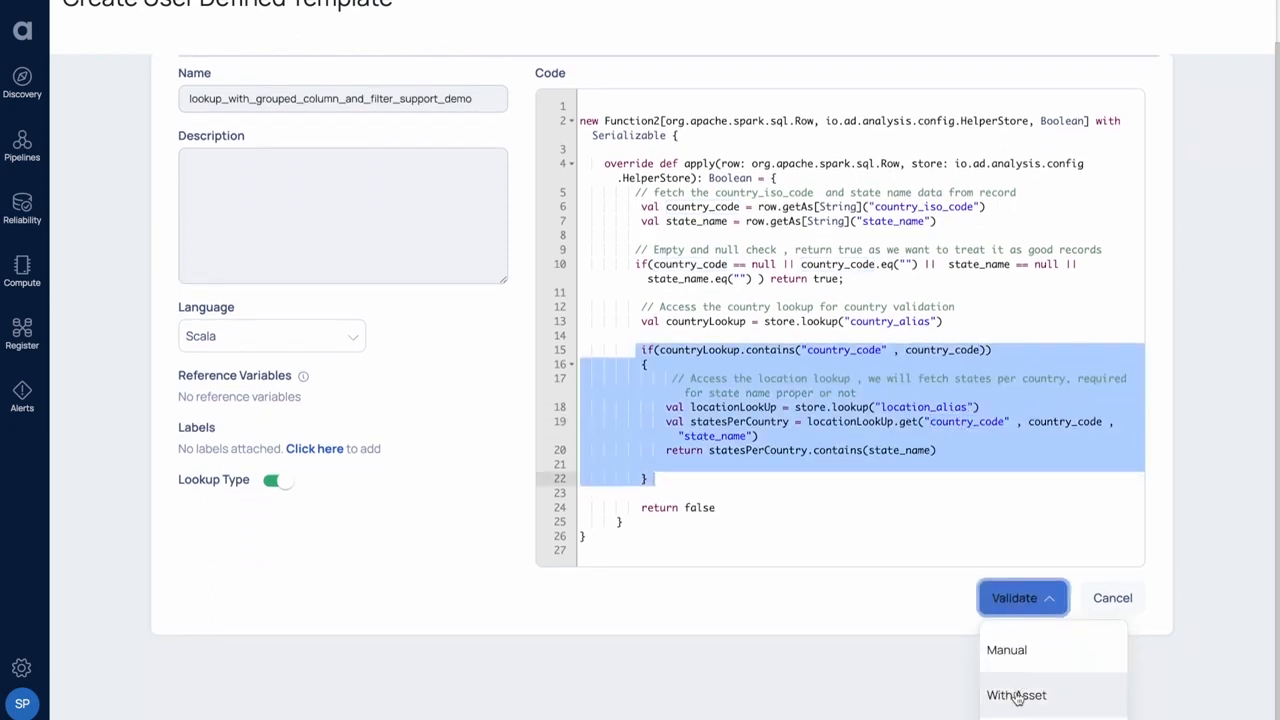
{"action": "left_click", "coordinate": [1017, 695]}
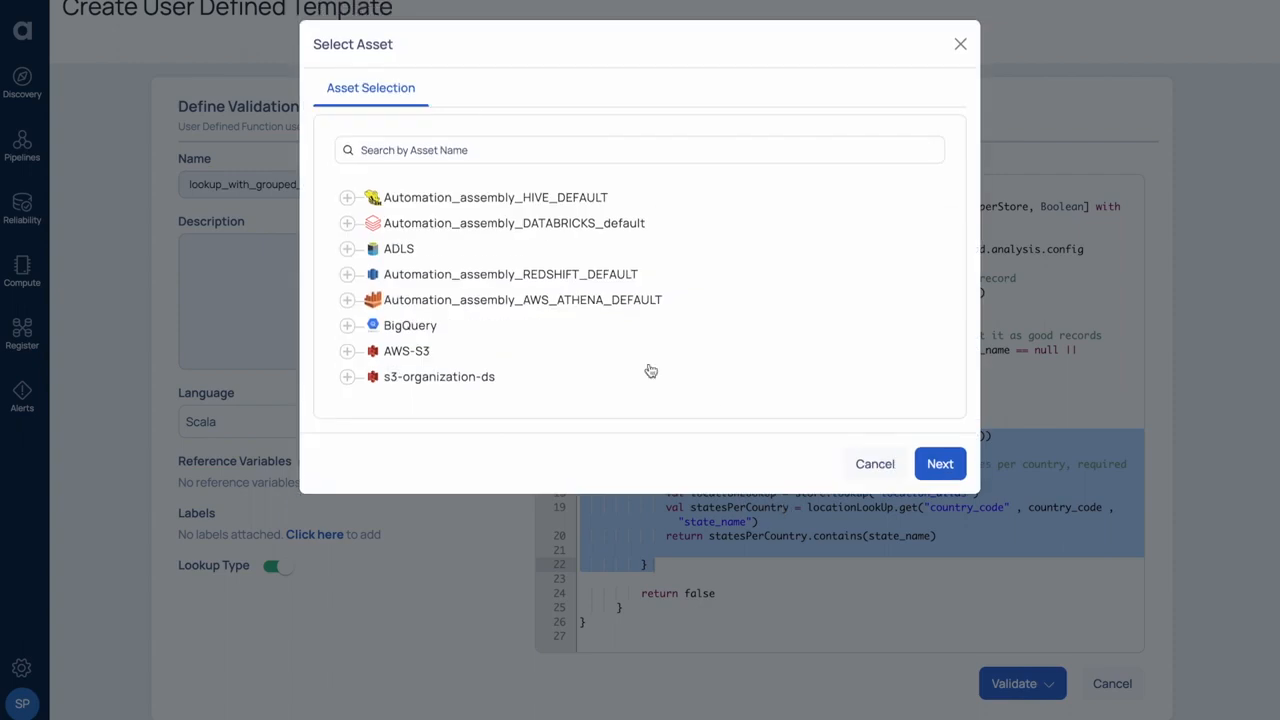
{"action": "left_click", "coordinate": [427, 378]}
{"action": "left_click", "coordinate": [466, 426]}
{"action": "left_click", "coordinate": [933, 533]}
Choose countries as the first reference asset for validation and country_code as its reference column
{"action": "left_click", "coordinate": [403, 197]}
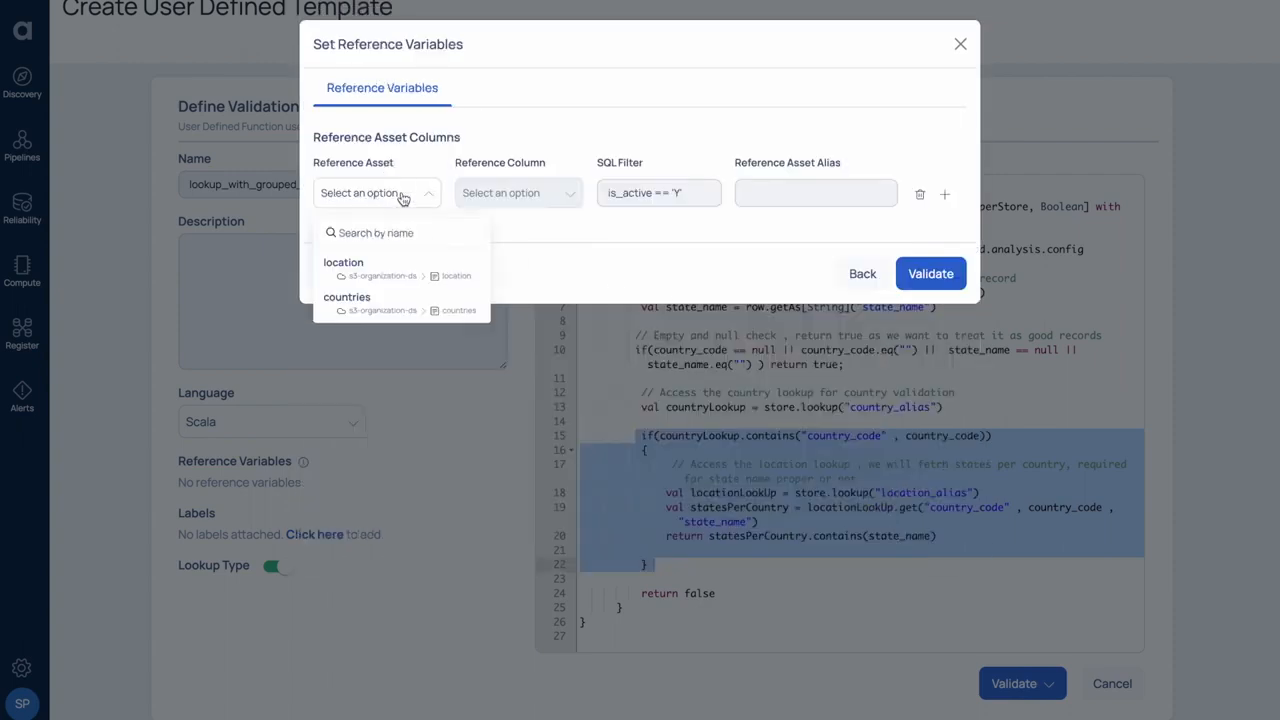
{"action": "left_click", "coordinate": [383, 300]}
{"action": "left_click", "coordinate": [503, 197]}
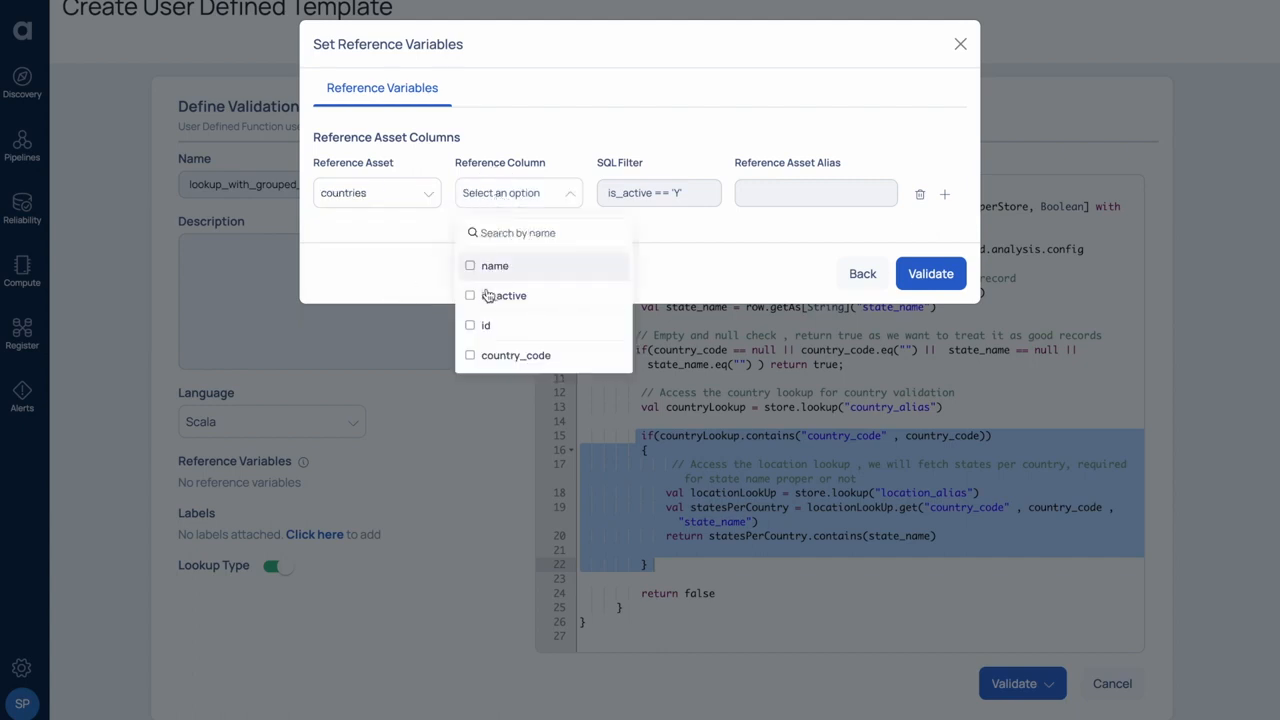
{"action": "left_click", "coordinate": [470, 356]}
Filter the countries reference with is_active == true and give it the alias country_alias
{"action": "left_click", "coordinate": [634, 190]}
{"action": "left_click", "coordinate": [634, 190]}
{"action": "type", "text": "is_acrt"}
{"action": "key", "text": "BackSpace"}
{"action": "key", "text": "BackSpace"}
{"action": "type", "text": "tive == tru"}
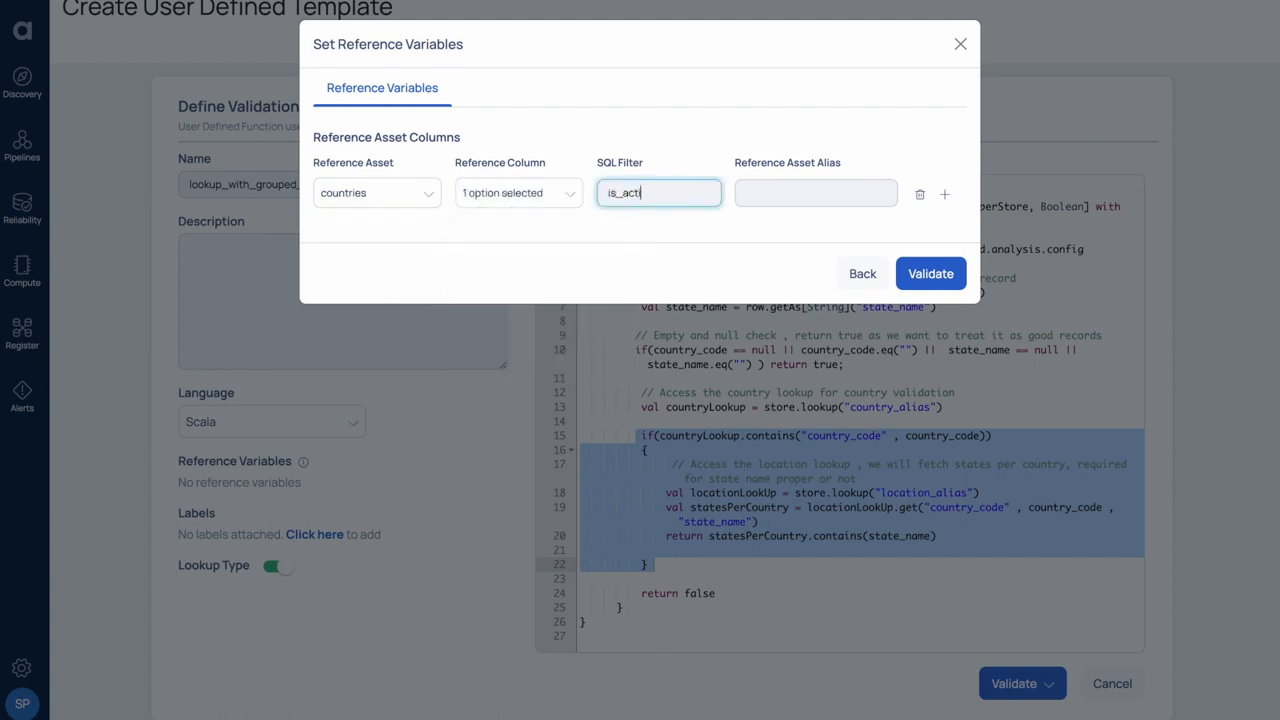
{"action": "type", "text": "e"}
{"action": "left_click", "coordinate": [777, 191]}
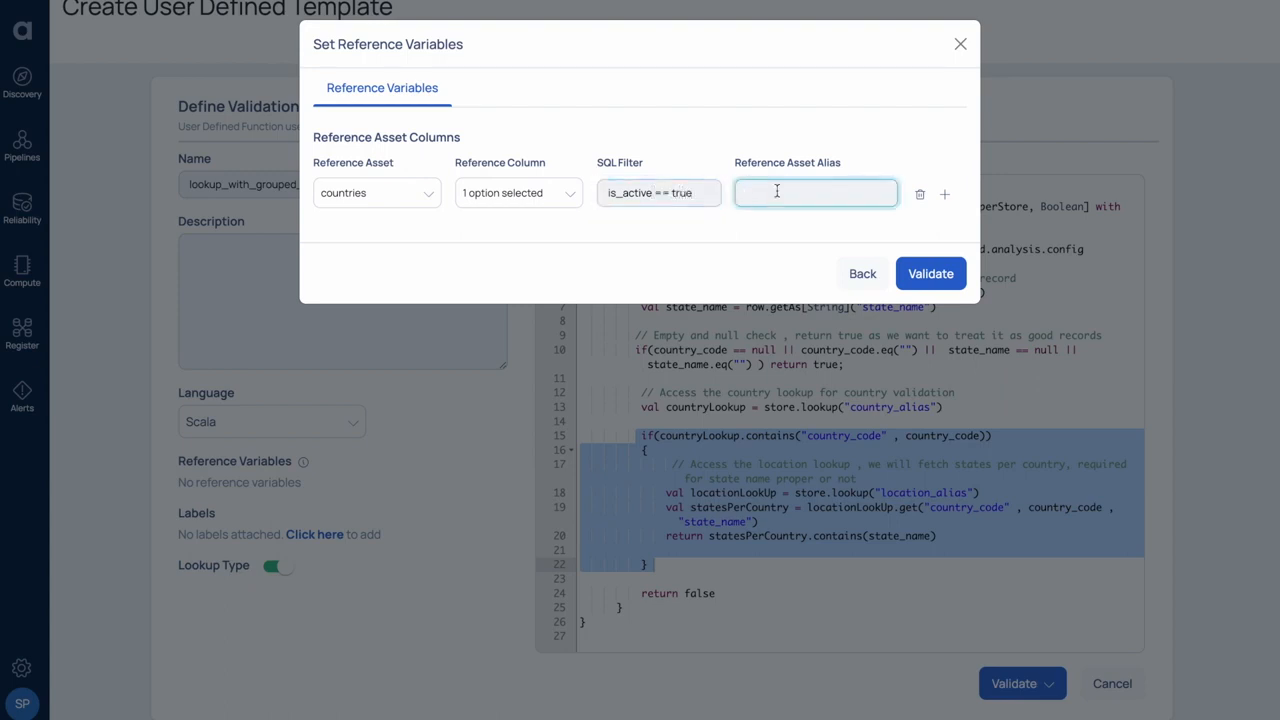
{"action": "type", "text": "cont"}
{"action": "type", "text": "untery"}
{"action": "type", "text": "_alias"}
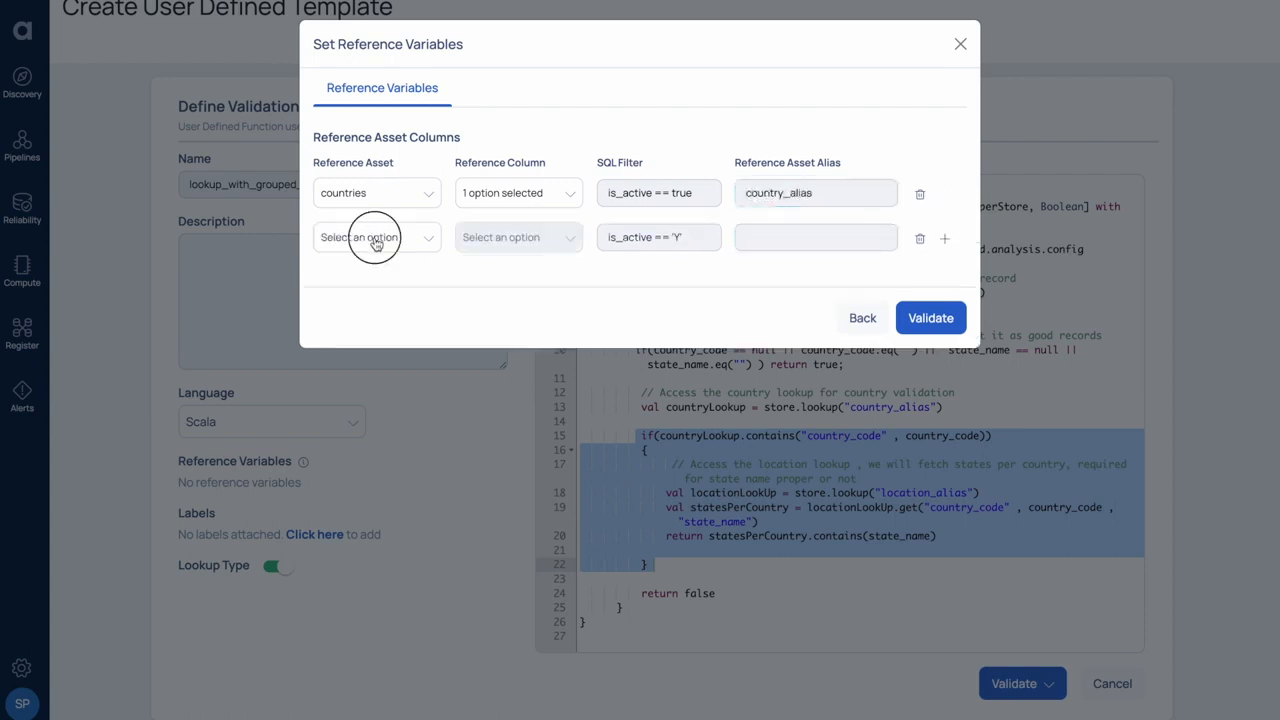
Add the location reference with columns country_code and state_name under the alias location_alias, and validate the template
{"action": "left_click", "coordinate": [505, 237]}
{"action": "left_click", "coordinate": [516, 399]}
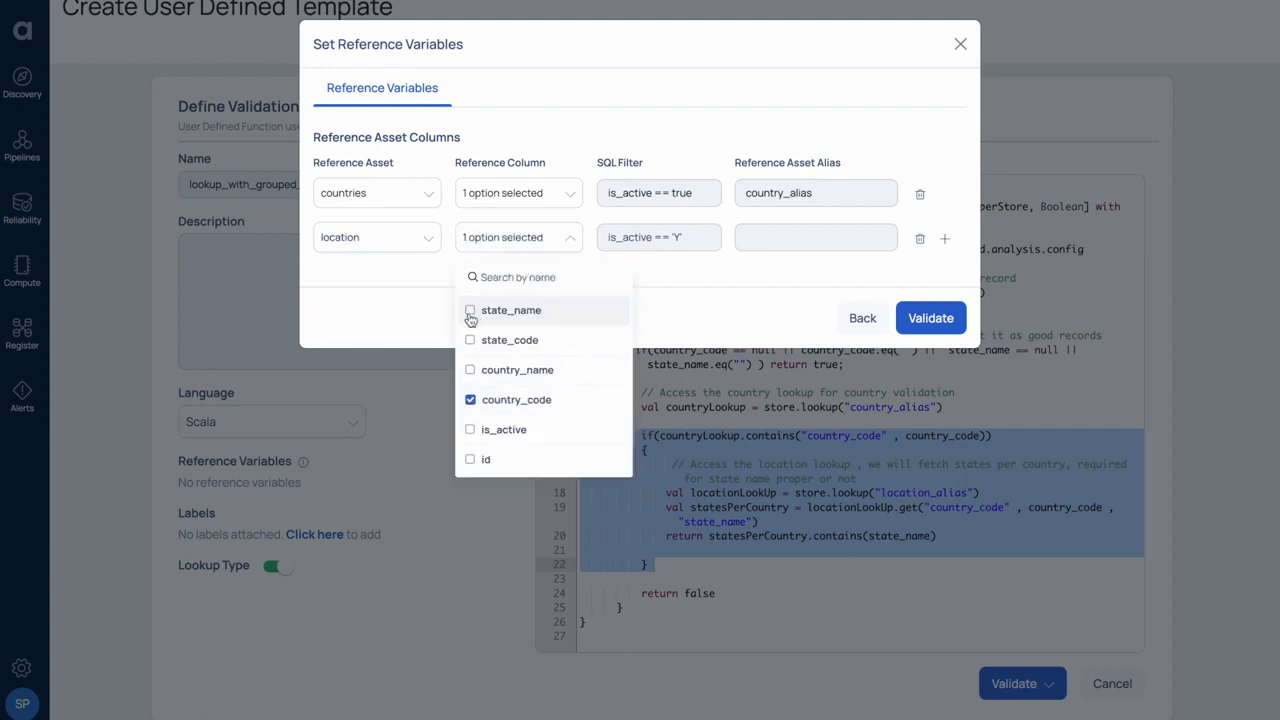
{"action": "left_click", "coordinate": [478, 310]}
{"action": "left_click", "coordinate": [815, 237]}
{"action": "type", "text": "location_alias"}
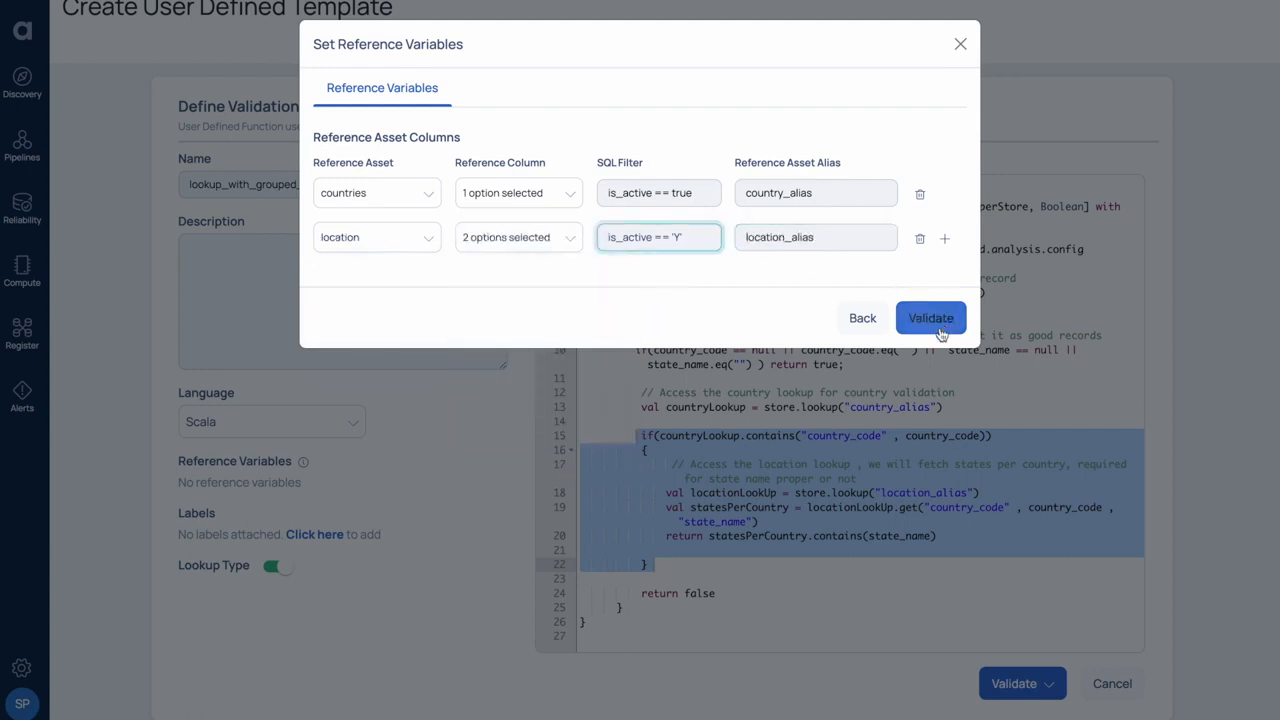
{"action": "left_click", "coordinate": [933, 322]}
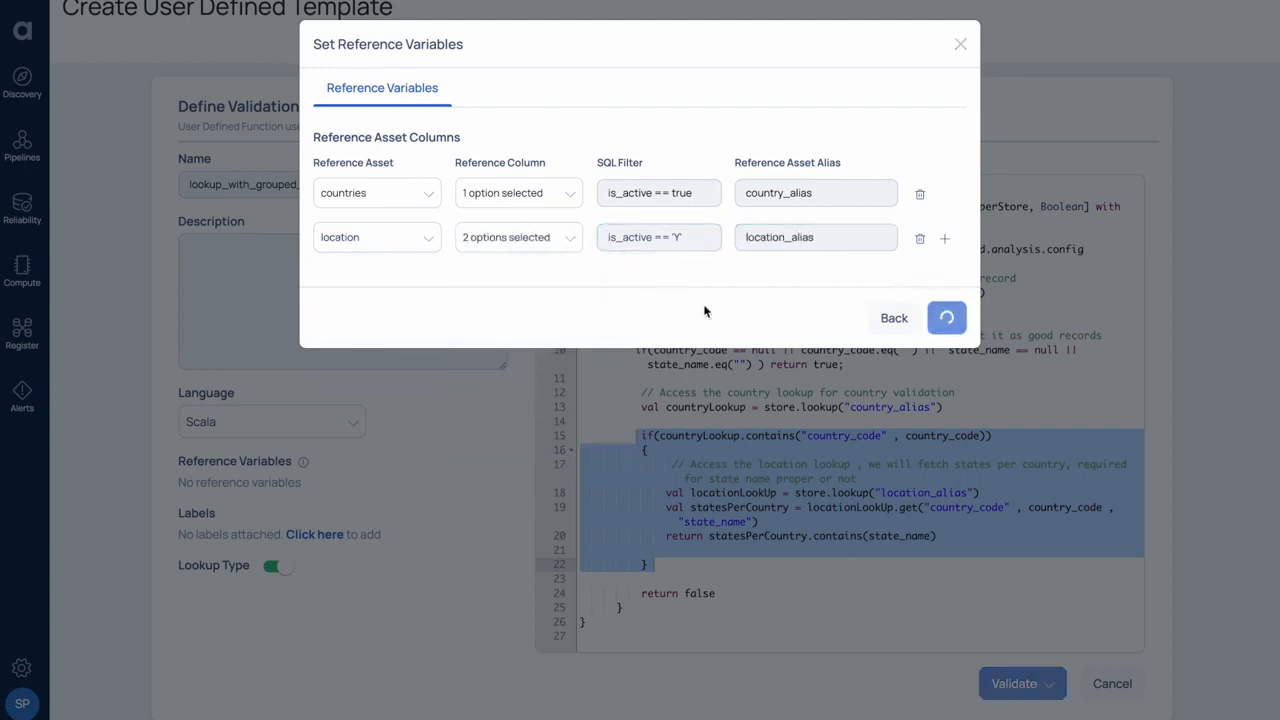
Compare country_iso_code and state_name with predicate_Result in the validated sample data, including the Incorrect One and Alaska rows
{"action": "scroll", "coordinate": [720, 420], "scroll_direction": "right", "scroll_amount": 3}
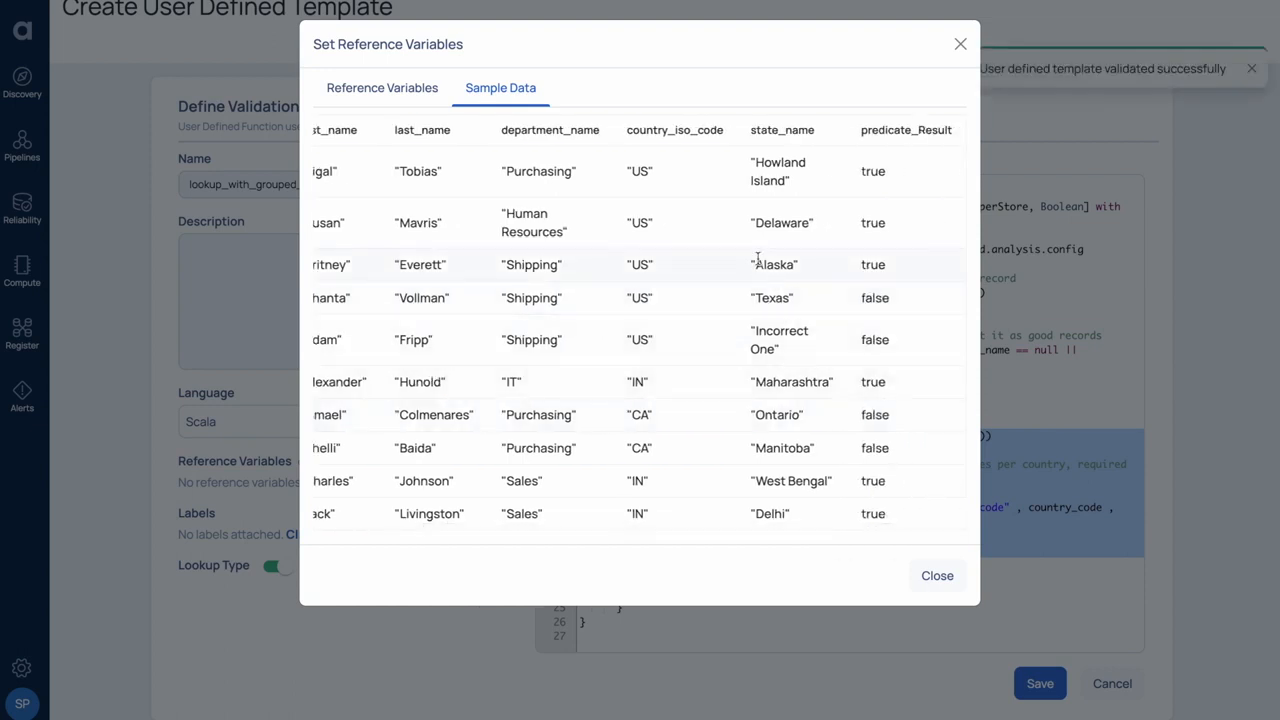
{"action": "left_click_drag", "start_coordinate": [631, 338], "coordinate": [666, 342]}
{"action": "left_click_drag", "start_coordinate": [752, 330], "coordinate": [785, 340]}
{"action": "left_click", "coordinate": [866, 336]}
{"action": "double_click", "coordinate": [868, 263]}
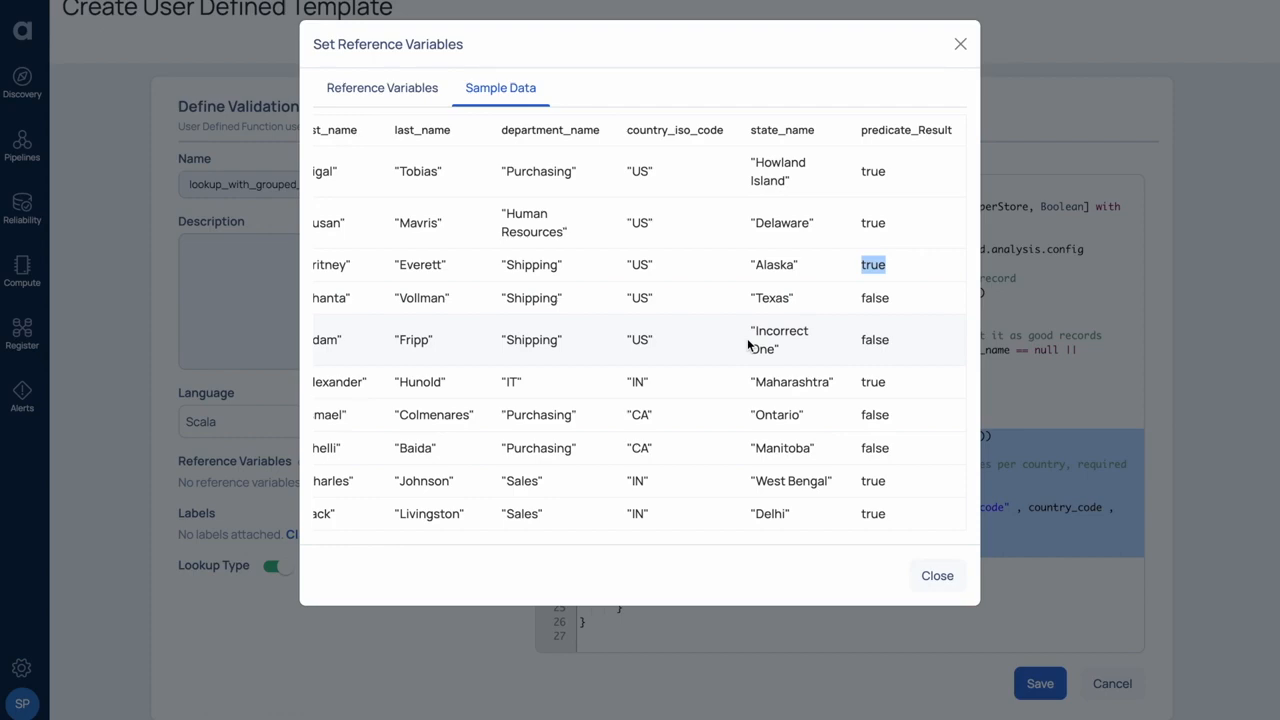
Close the sample data and save the user defined template
{"action": "left_click", "coordinate": [937, 576]}
{"action": "left_click", "coordinate": [1037, 684]}
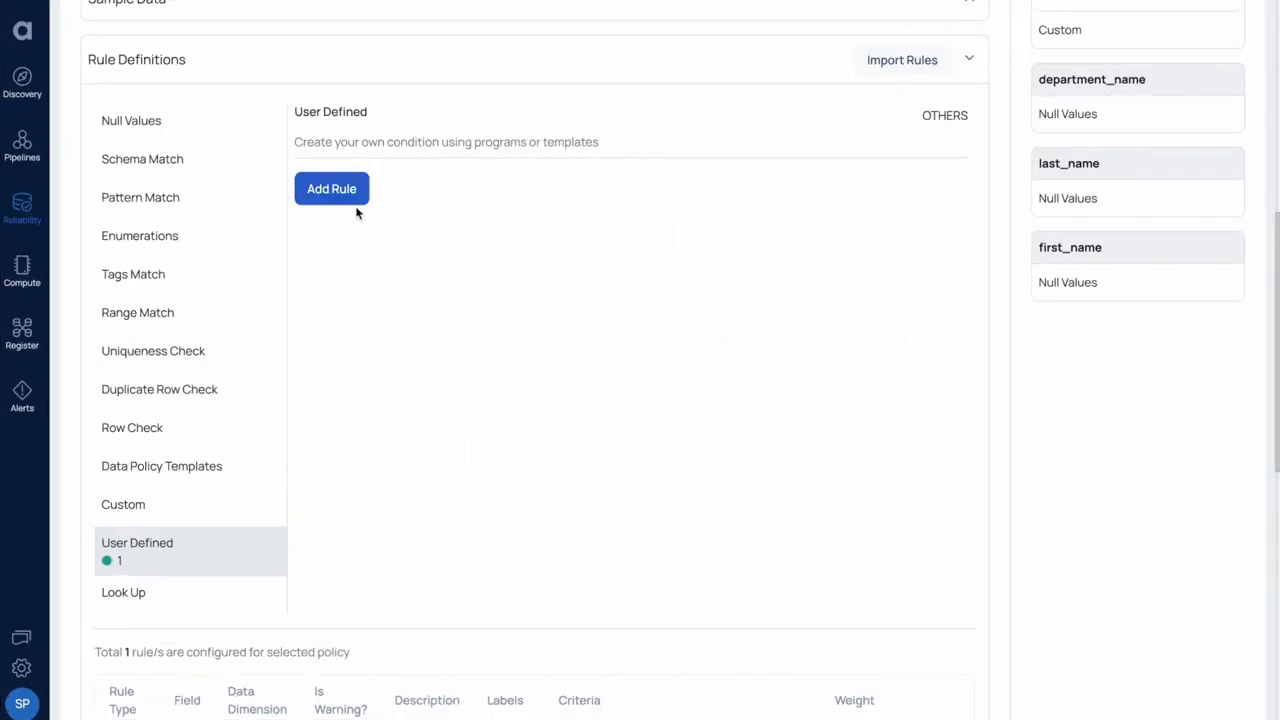
Add a user-defined rule to the policy, restricted to lookup functions, using lookup_with_grouped_column_and_filter_support
{"action": "left_click", "coordinate": [365, 210]}
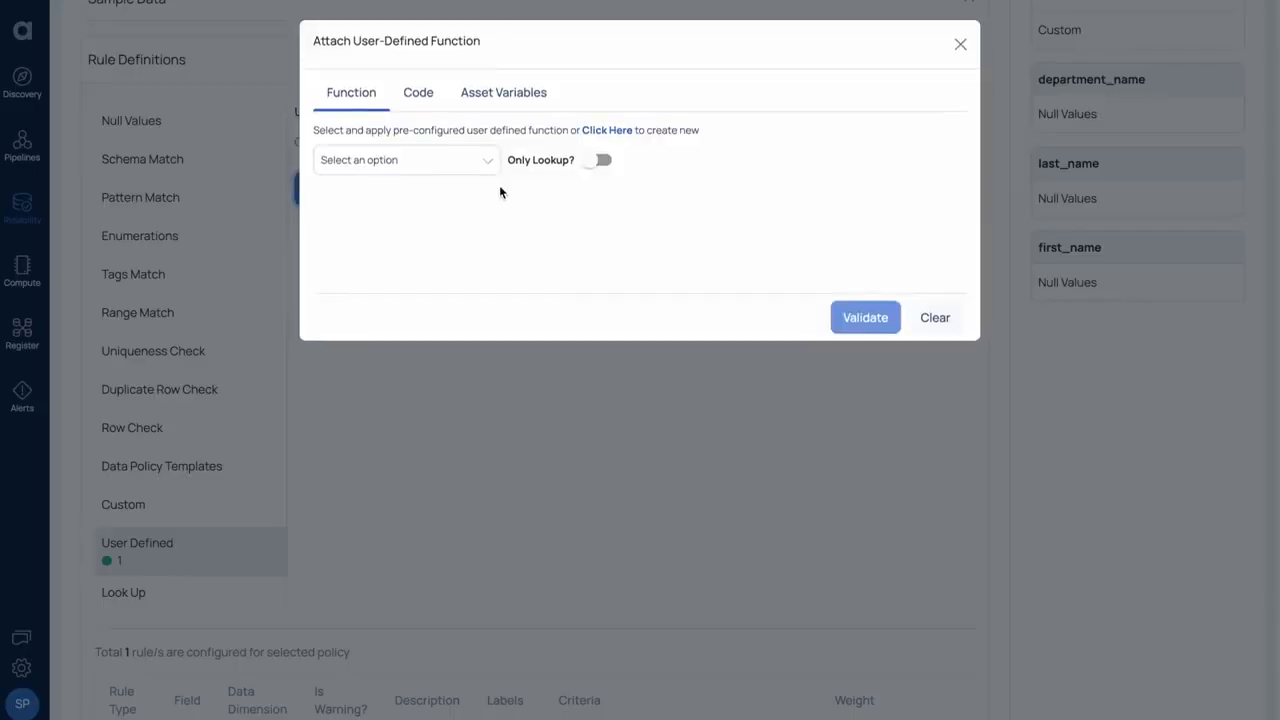
{"action": "left_click", "coordinate": [588, 168]}
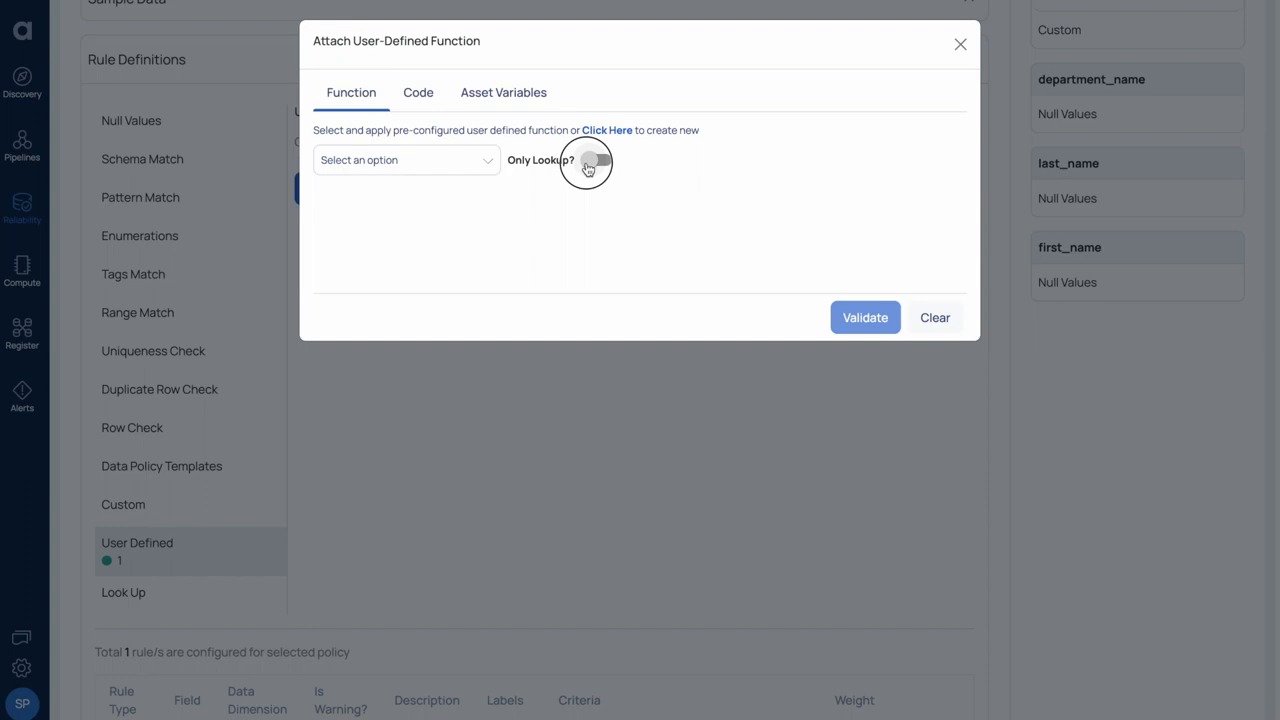
{"action": "left_click", "coordinate": [474, 160]}
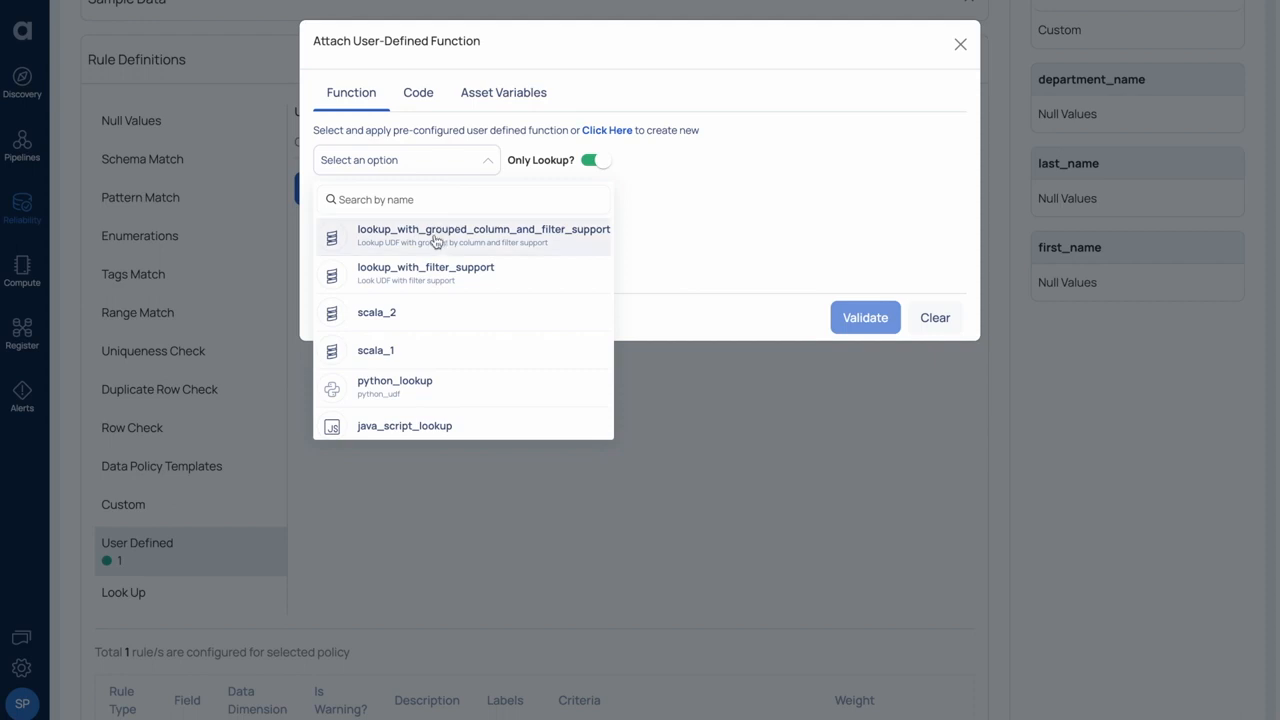
{"action": "left_click", "coordinate": [451, 237]}
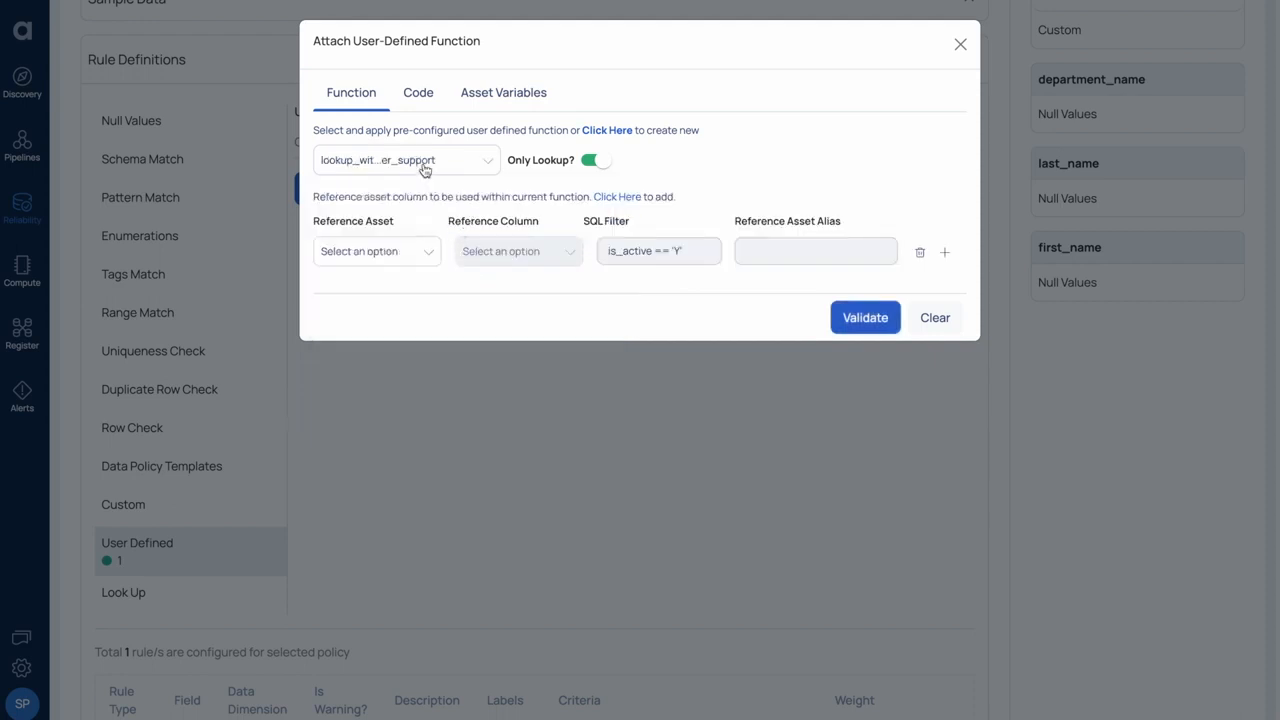
Set the rule's first reference to countries with its country_code column, SQL filter is_active == true and alias country_alias
{"action": "left_click", "coordinate": [409, 257]}
{"action": "left_click", "coordinate": [385, 367]}
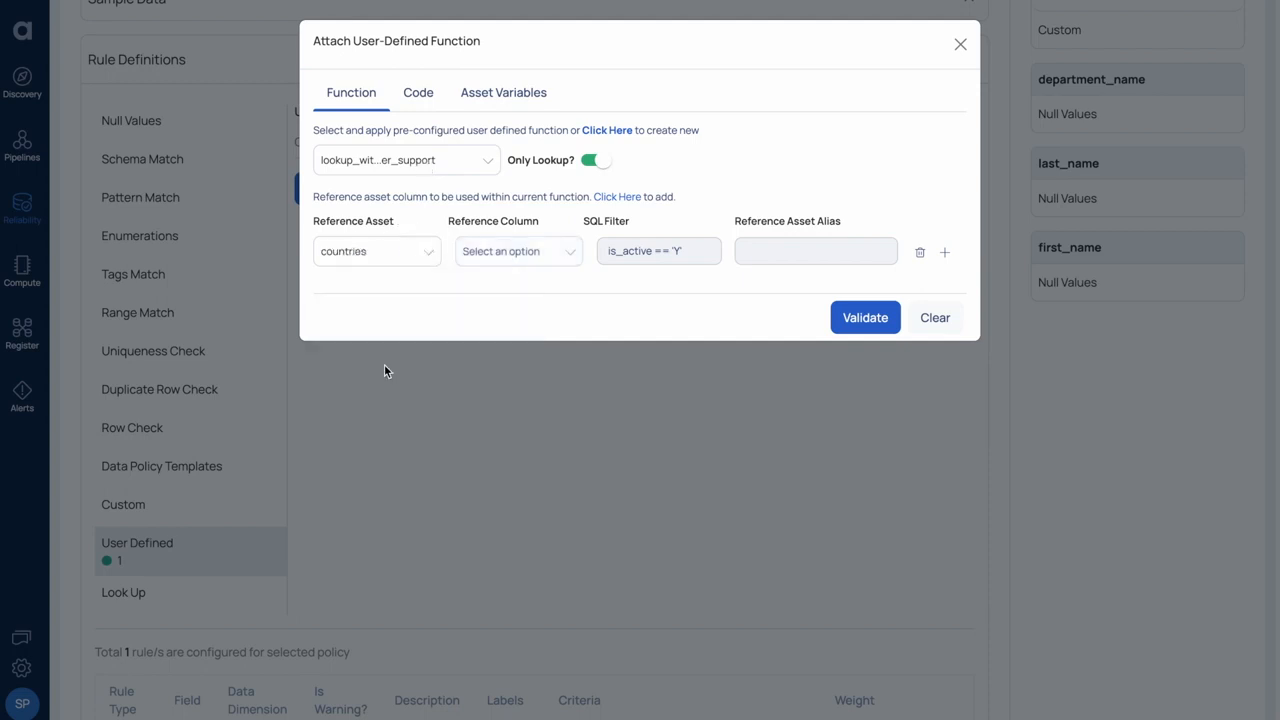
{"action": "left_click", "coordinate": [514, 253]}
{"action": "left_click", "coordinate": [486, 414]}
{"action": "left_click", "coordinate": [614, 251]}
{"action": "type", "text": "is"}
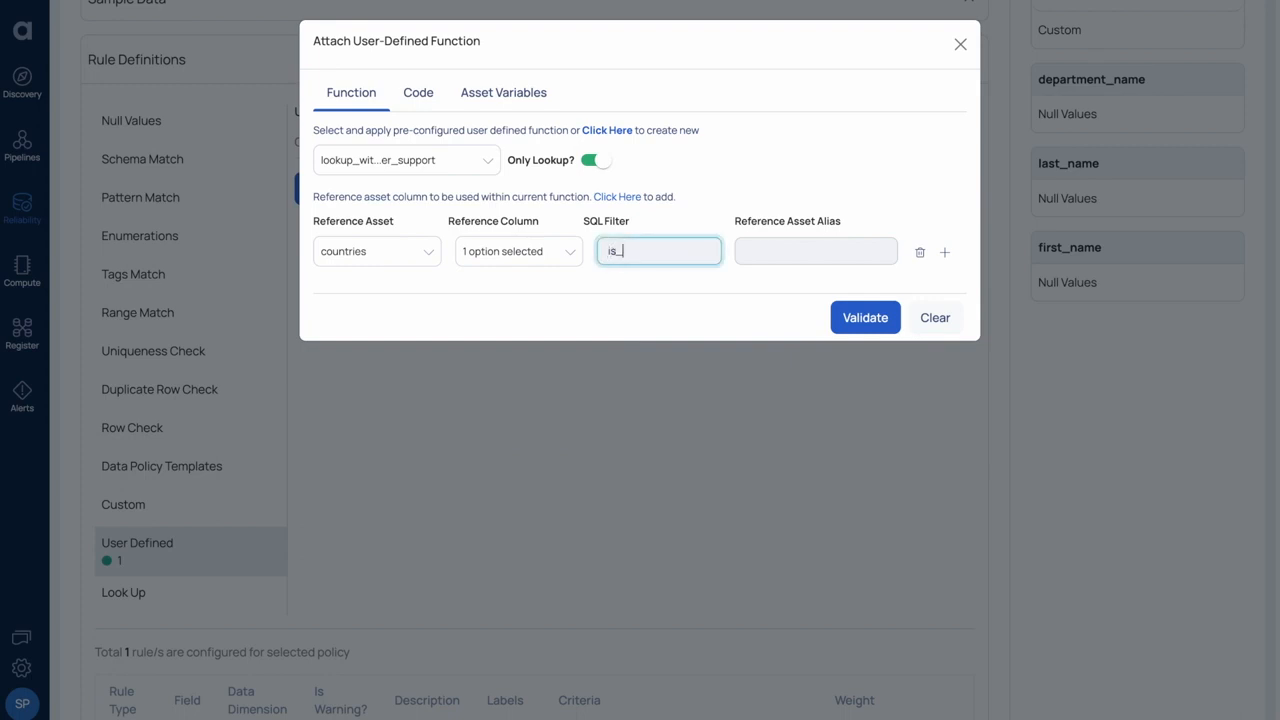
{"action": "type", "text": "_active == true"}
{"action": "left_click", "coordinate": [769, 256]}
{"action": "type", "text": "country"}
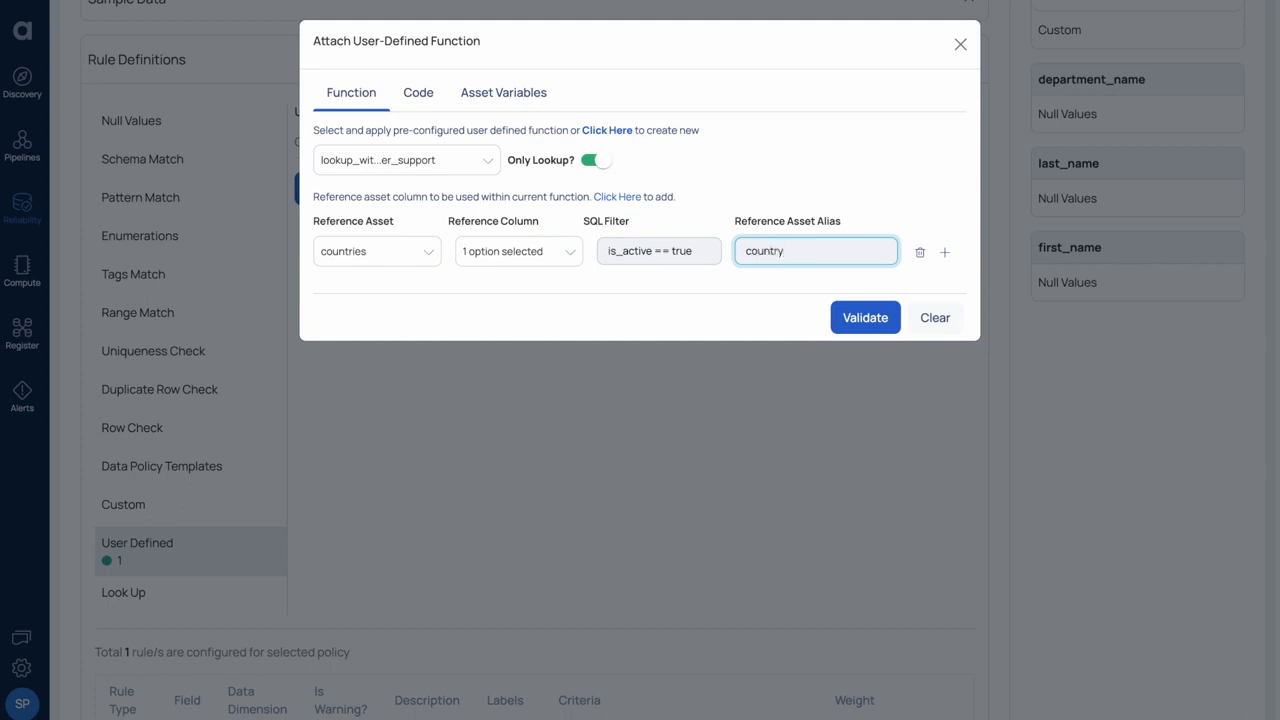
{"action": "type", "text": "_alias"}
Add a second reference to the rule for location with columns country_code and state_name and alias location_alias
{"action": "left_click", "coordinate": [944, 252]}
{"action": "left_click", "coordinate": [423, 295]}
{"action": "scroll", "coordinate": [388, 440], "scroll_direction": "down", "scroll_amount": 2}
{"action": "left_click", "coordinate": [380, 457]}
{"action": "left_click", "coordinate": [513, 300]}
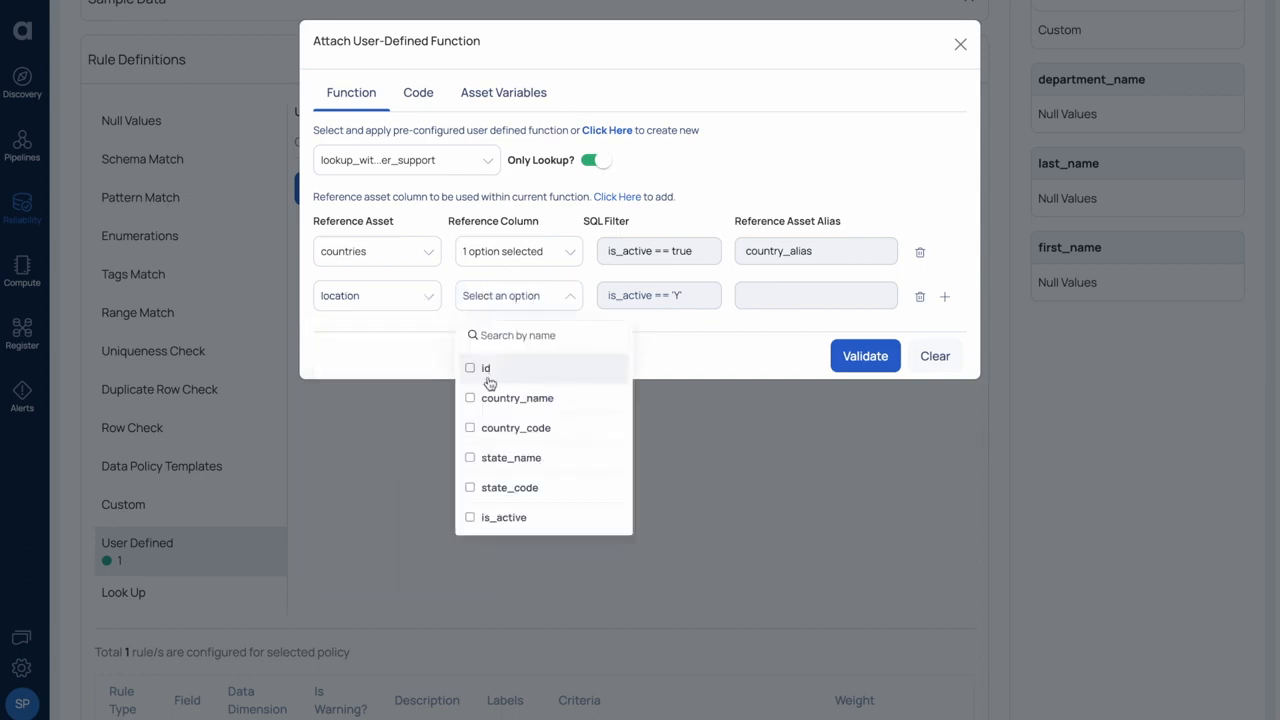
{"action": "left_click", "coordinate": [471, 430]}
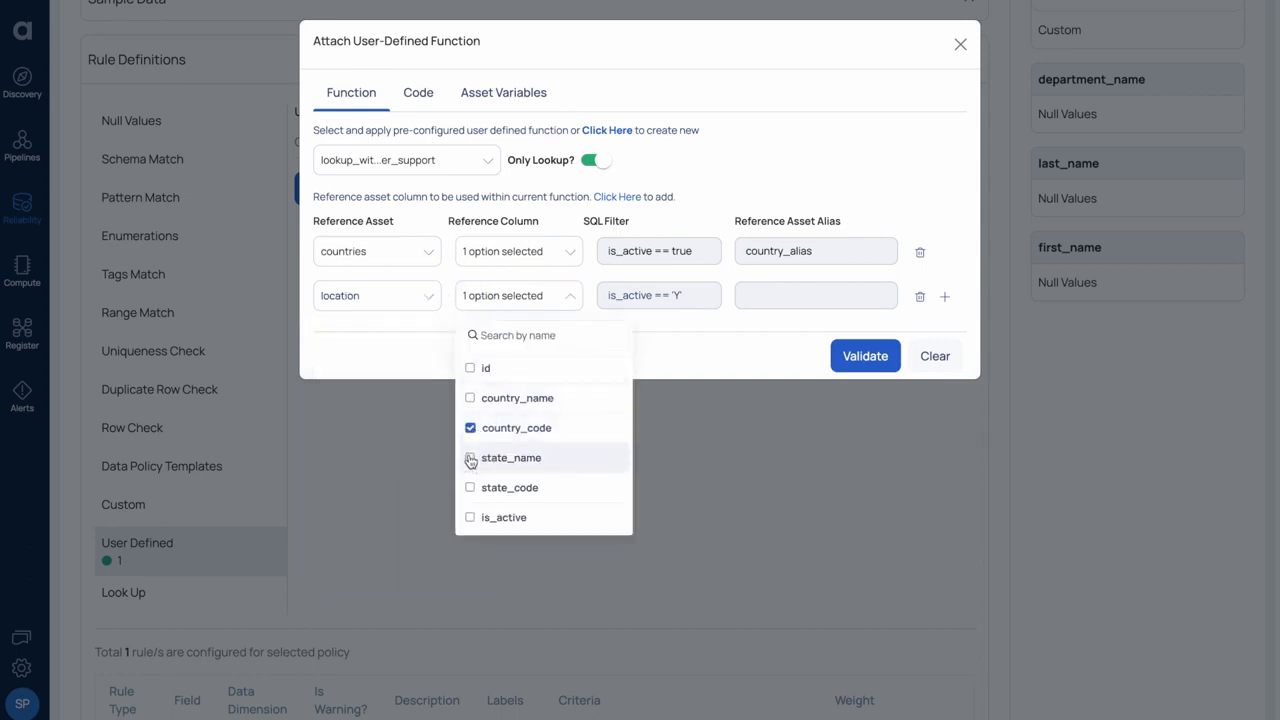
{"action": "left_click", "coordinate": [471, 457]}
{"action": "left_click", "coordinate": [757, 294]}
{"action": "type", "text": "location_alias"}
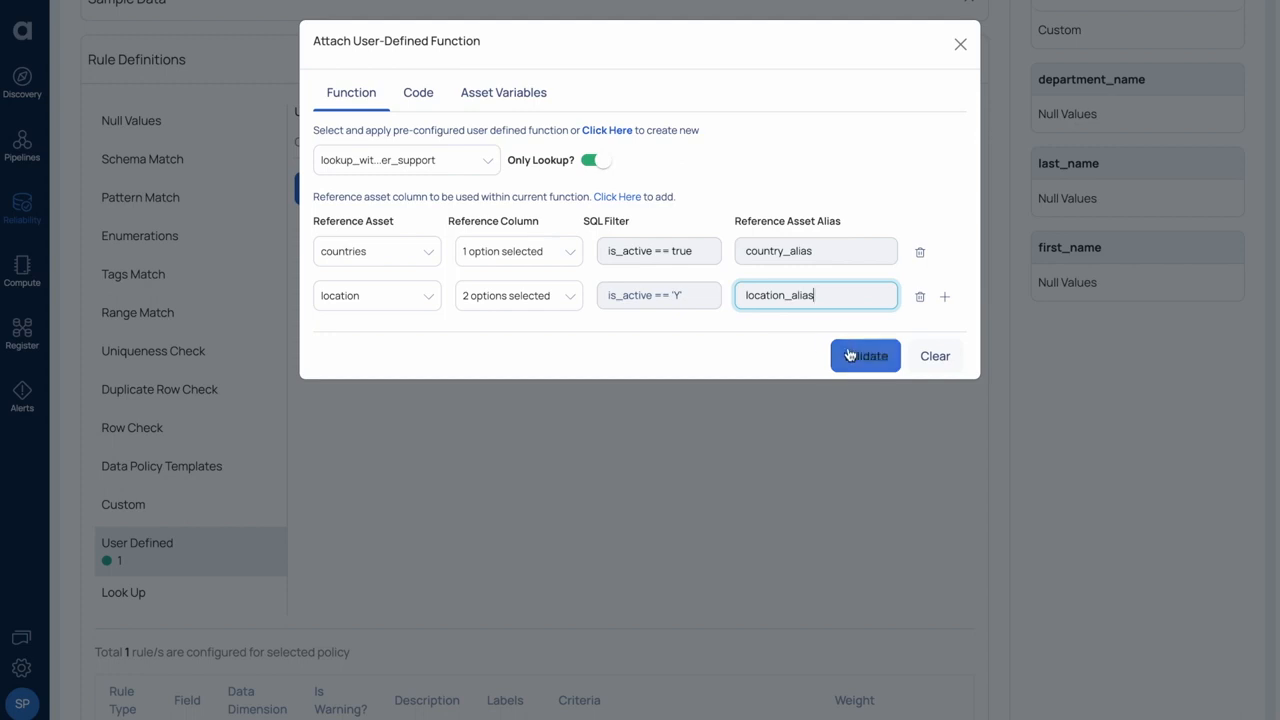
Validate the lookup function, add it to the policy as a rule and go through the remaining policy settings
{"action": "left_click", "coordinate": [883, 362]}
{"action": "left_click", "coordinate": [877, 358]}
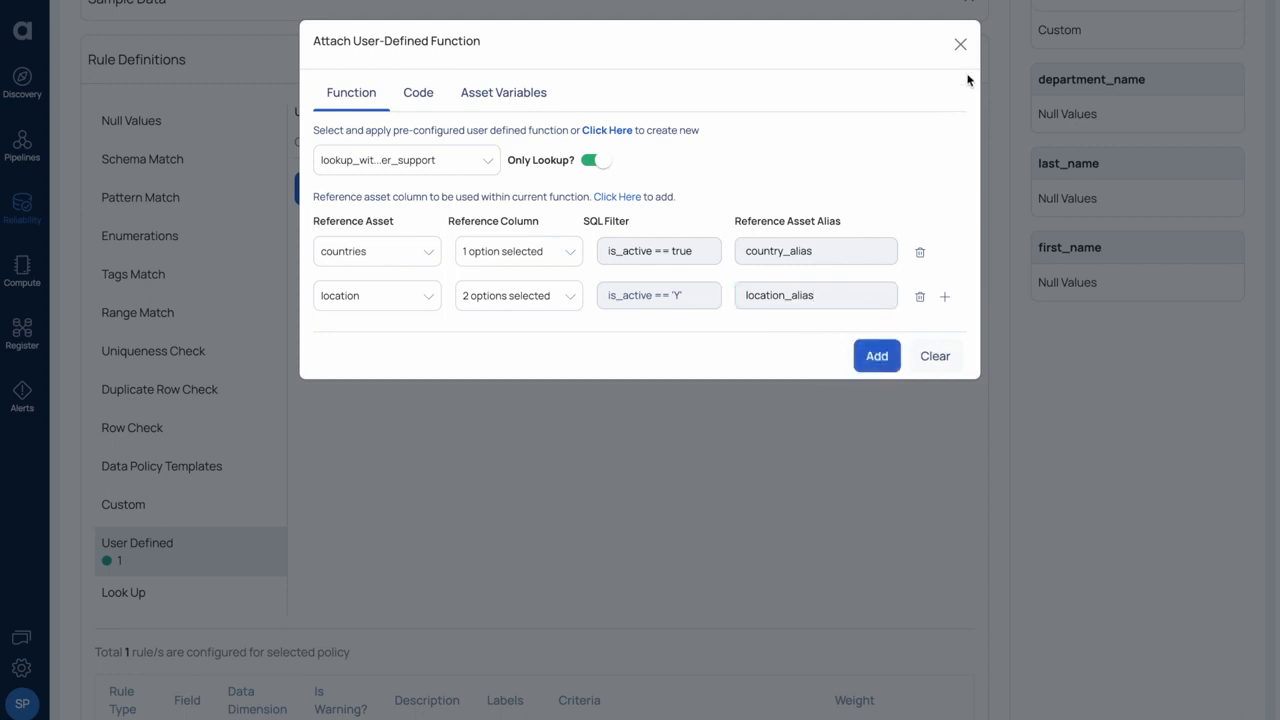
{"action": "scroll", "coordinate": [653, 400], "scroll_direction": "down", "scroll_amount": 5}
{"action": "scroll", "coordinate": [229, 474], "scroll_direction": "down", "scroll_amount": 5}
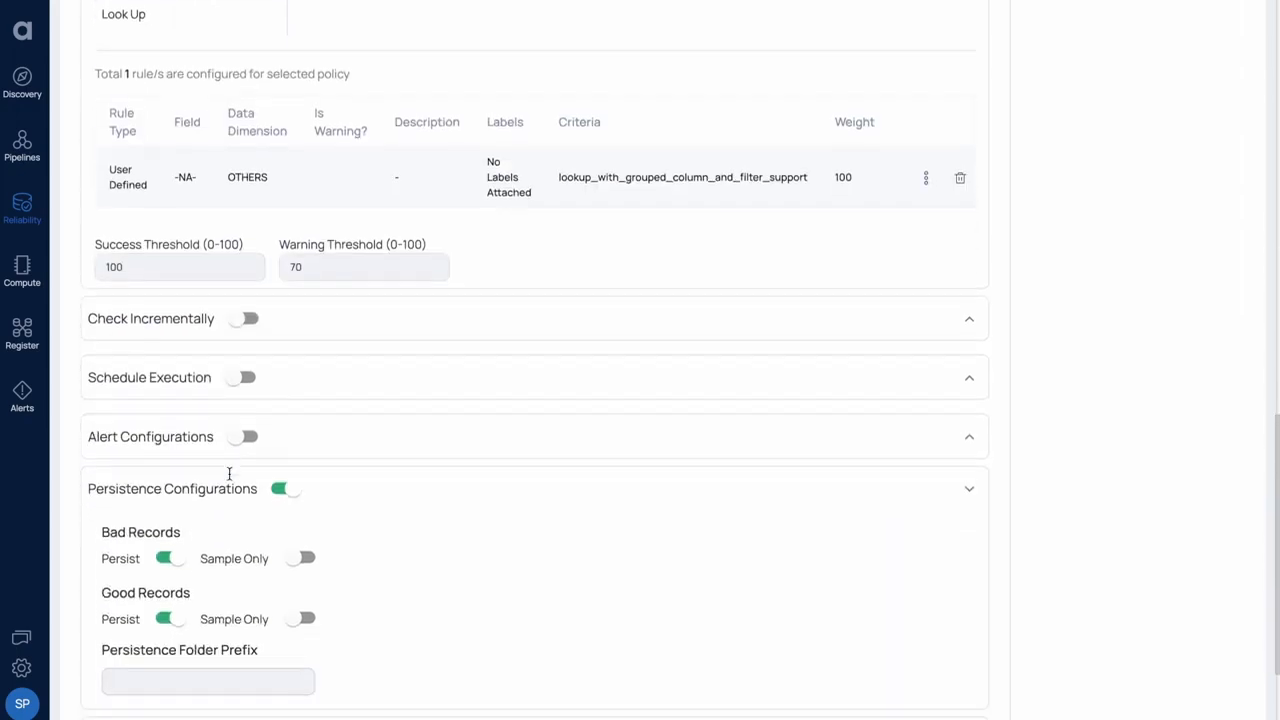
{"action": "left_click", "coordinate": [150, 677]}
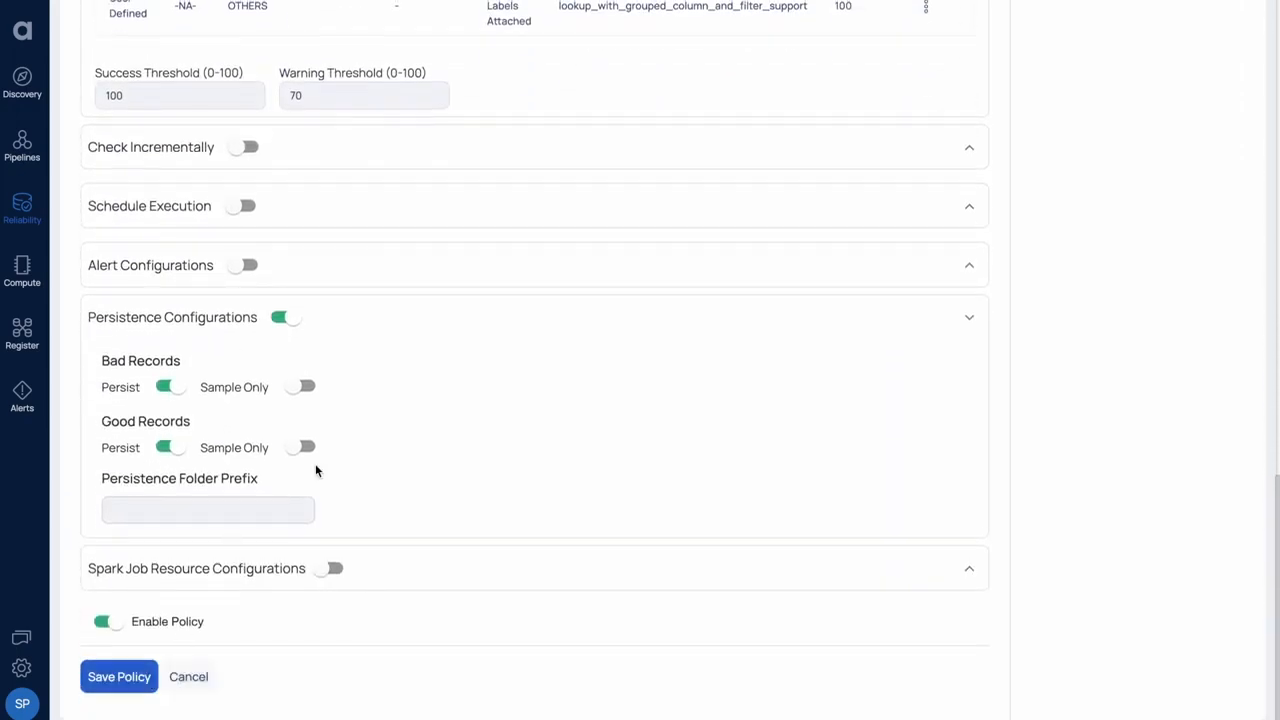
Return to the policy list and review the execution results of DQ_LOOKUP_UDF_DRIVEN_GROUP_BY_COLUMN_AND_FILTER_SUPPORT
{"action": "left_click", "coordinate": [166, 23]}
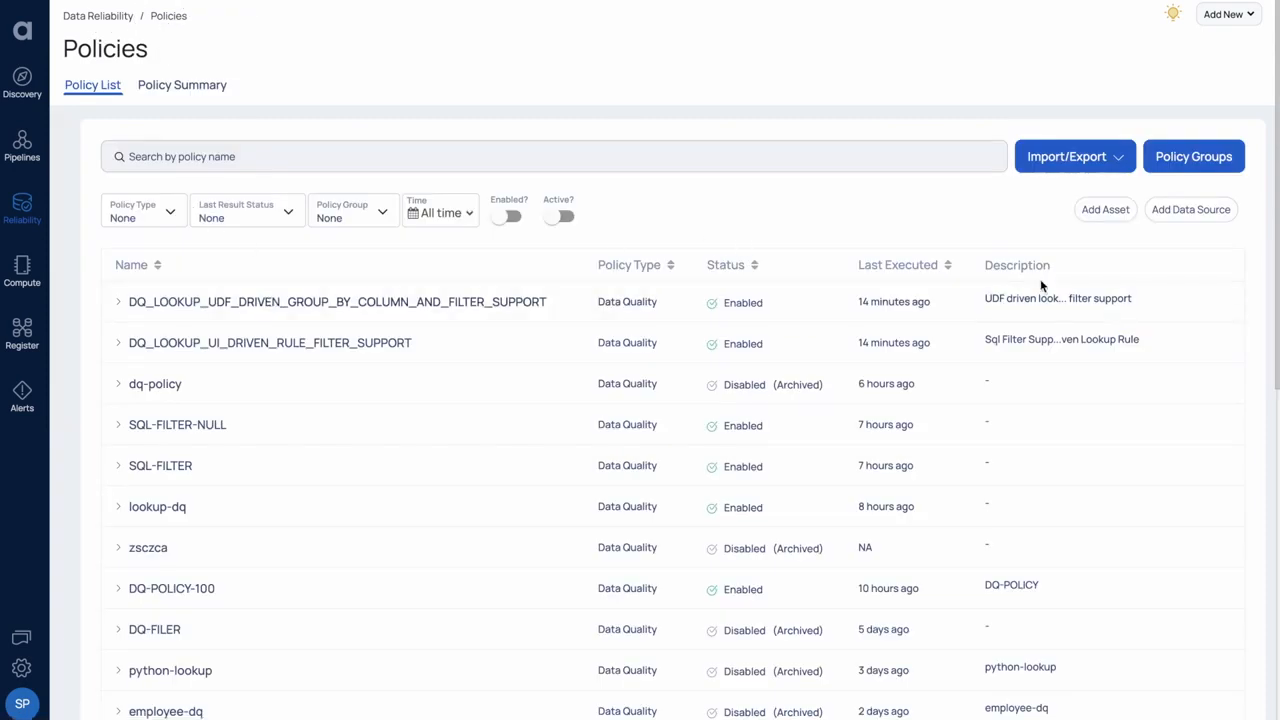
{"action": "left_click", "coordinate": [335, 305]}
{"action": "scroll", "coordinate": [453, 497], "scroll_direction": "down", "scroll_amount": 1}
{"action": "scroll", "coordinate": [453, 497], "scroll_direction": "down", "scroll_amount": 1}
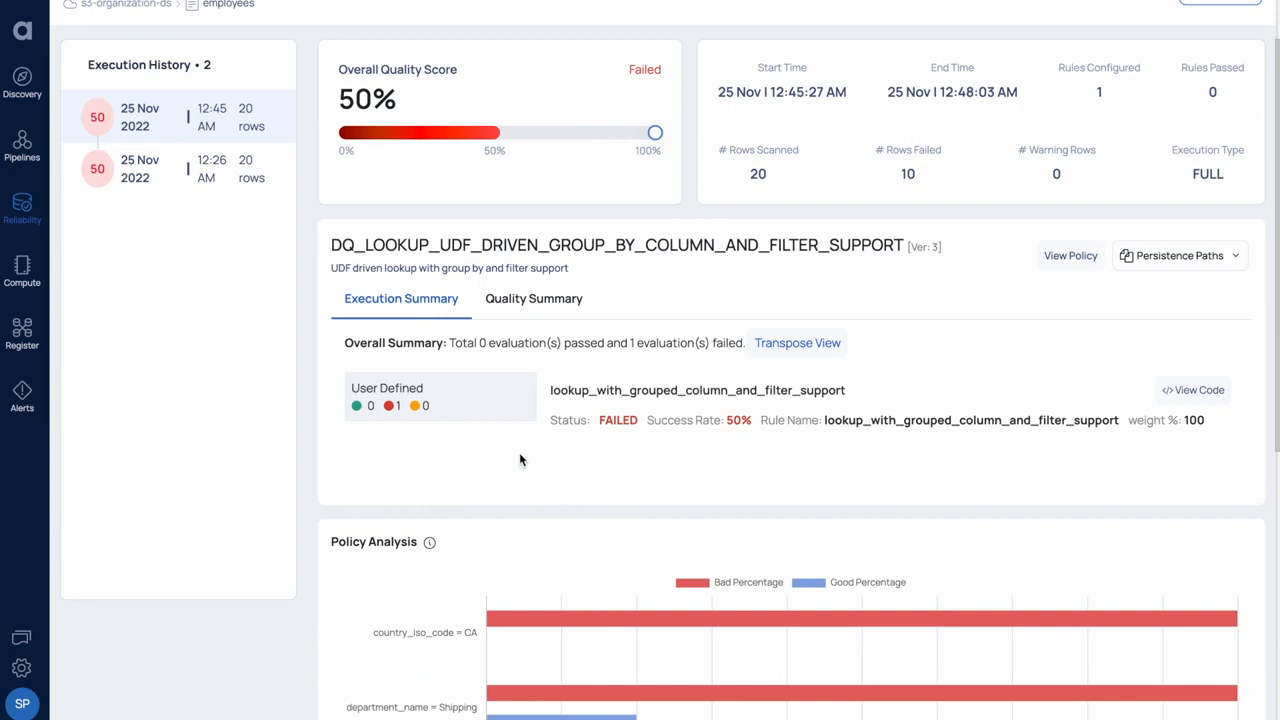
{"action": "scroll", "coordinate": [406, 420], "scroll_direction": "down", "scroll_amount": 2}
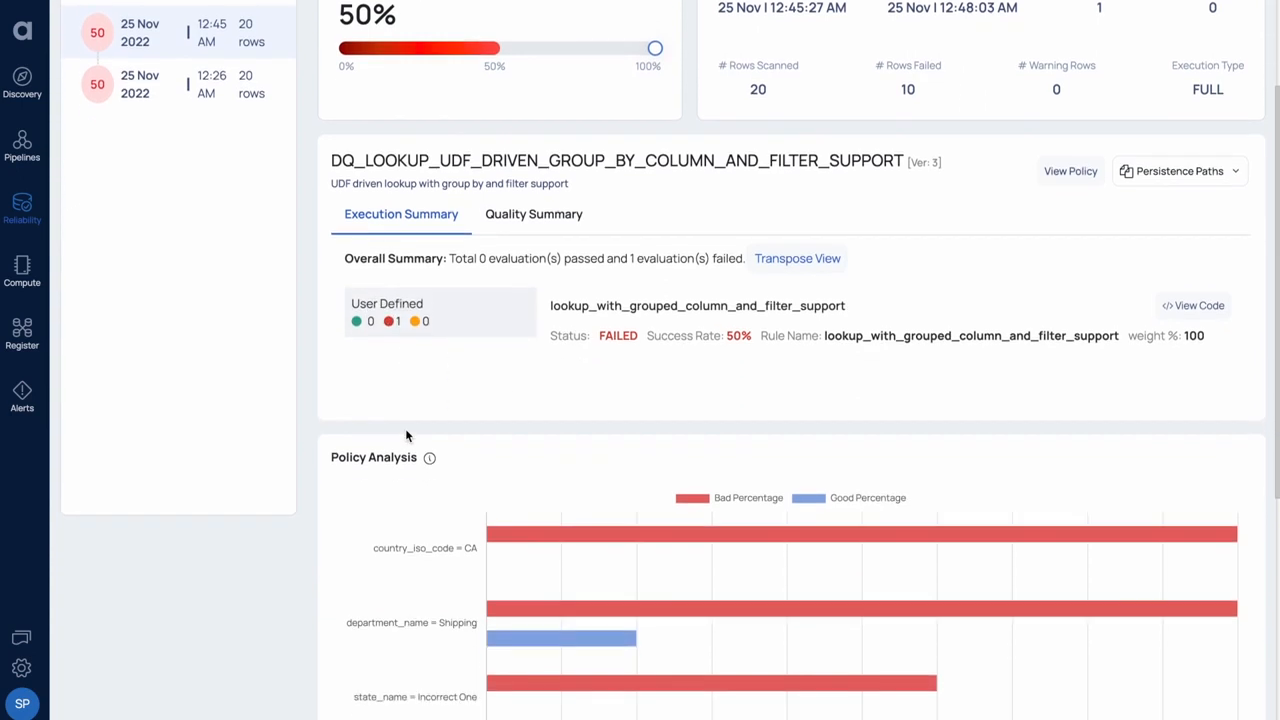
Examine the executed rule's user-defined function code, including the country_alias lookup line, and close it
{"action": "left_click", "coordinate": [1189, 300]}
{"action": "scroll", "coordinate": [717, 343], "scroll_direction": "down", "scroll_amount": 5}
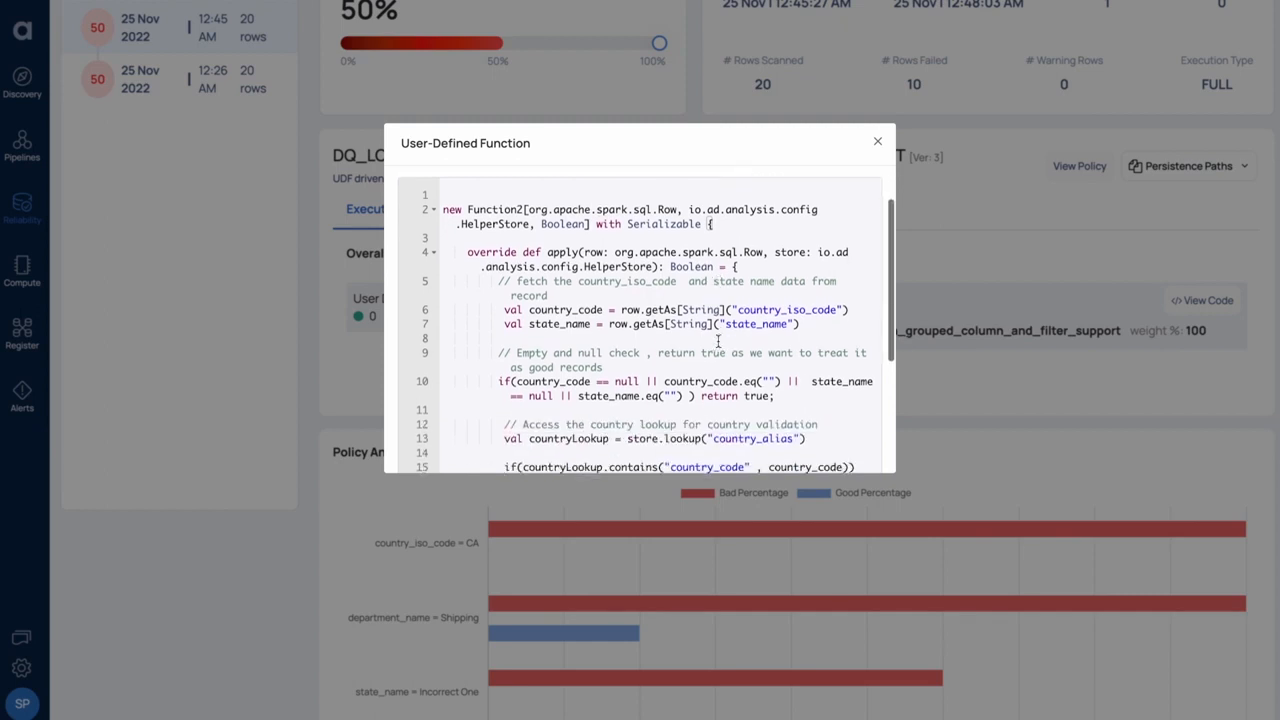
{"action": "left_click_drag", "start_coordinate": [499, 283], "coordinate": [501, 297]}
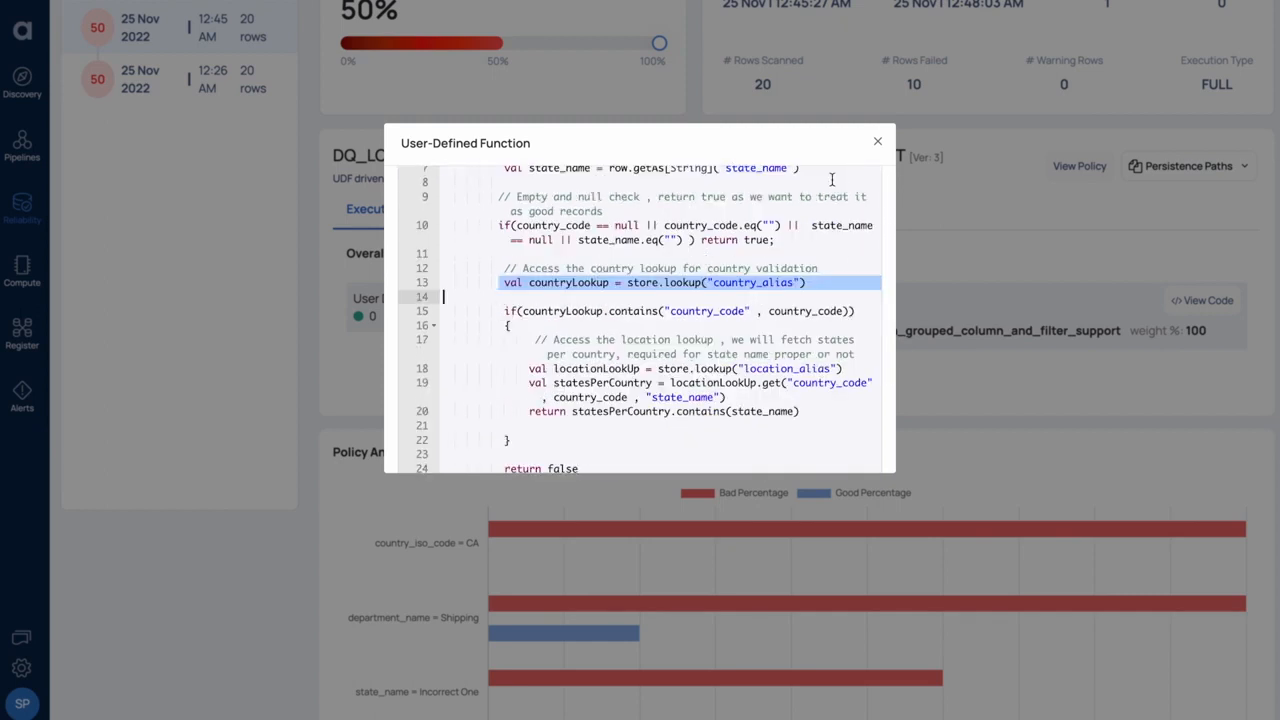
{"action": "left_click", "coordinate": [878, 141]}
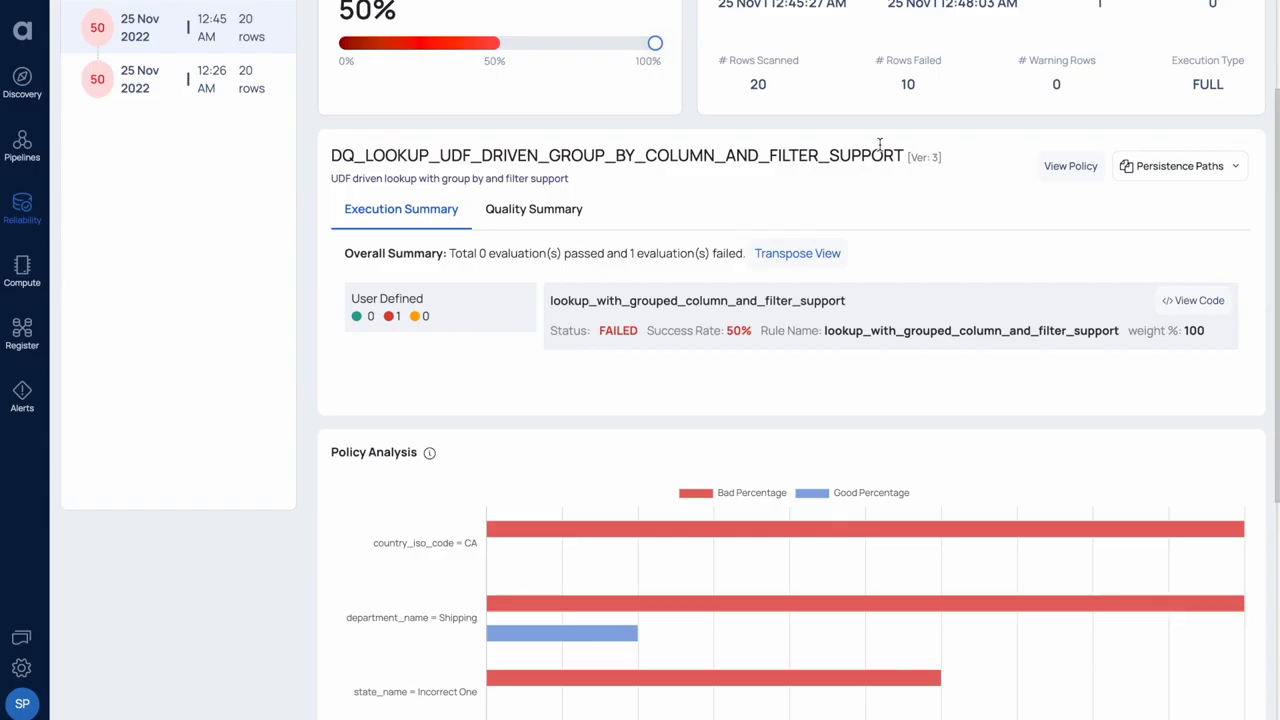